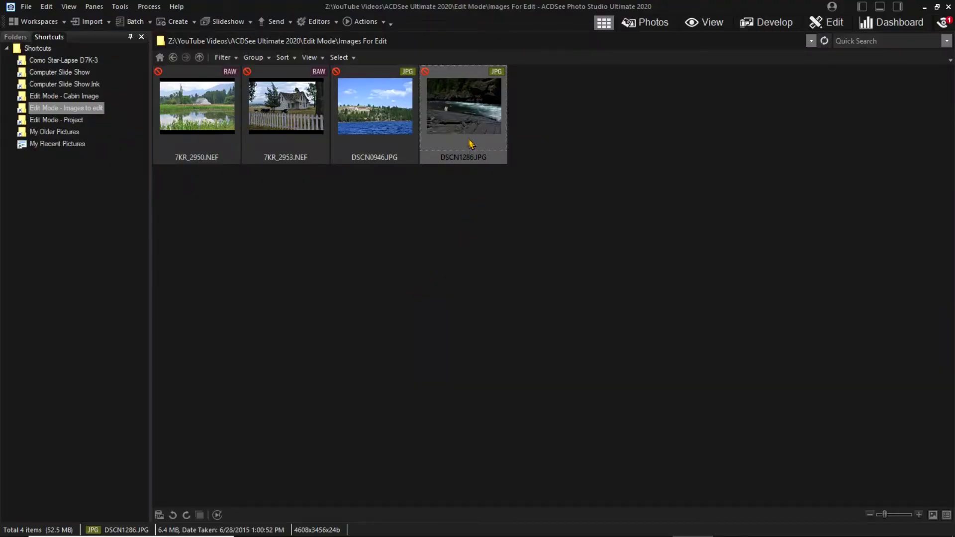
- Select the river photo DSCN1286.JPG and open it in Edit mode
click(466, 140)
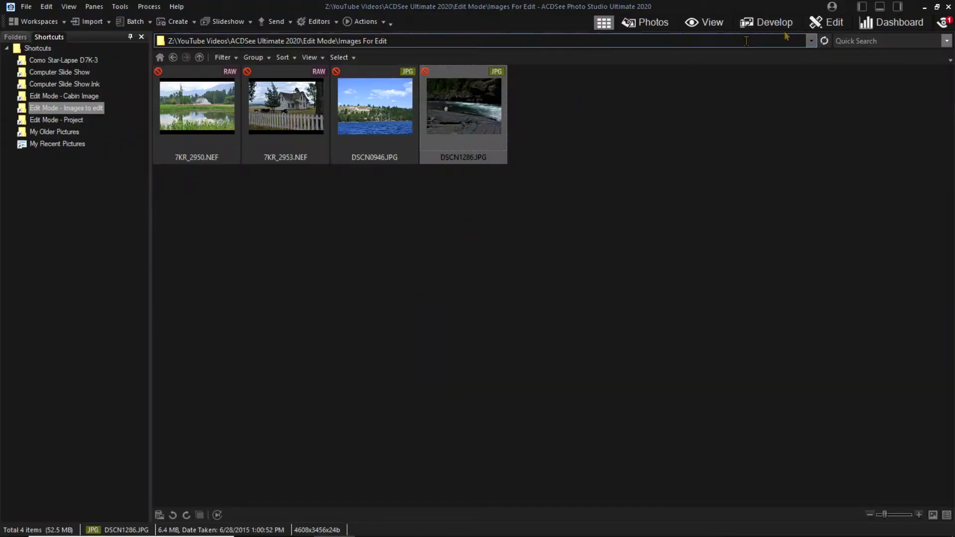
click(818, 23)
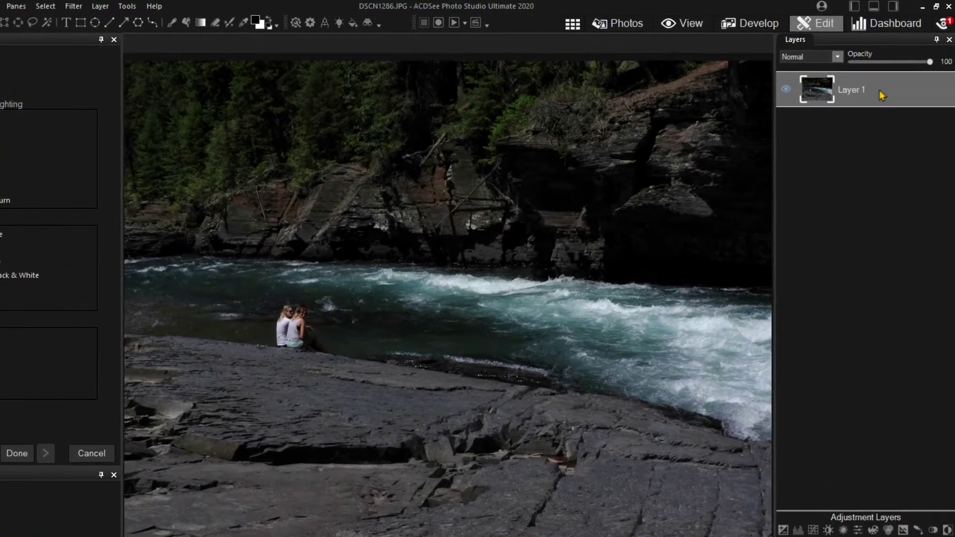
- Bring up the context menu for Layer 1 in the Layers panel
right_click(881, 92)
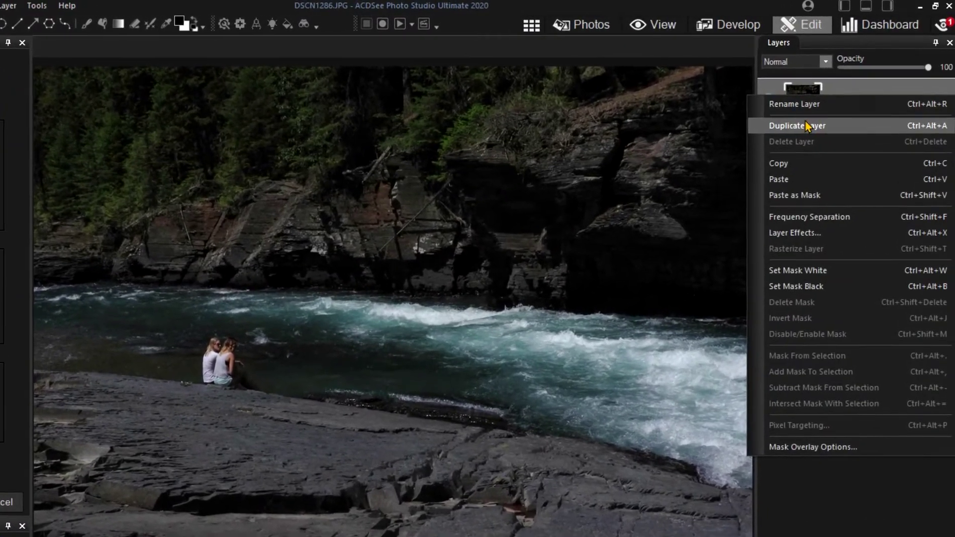
- Duplicate Layer 1, rename the copy '6. Layer 1 copy', and start Light EQ on it
click(807, 125)
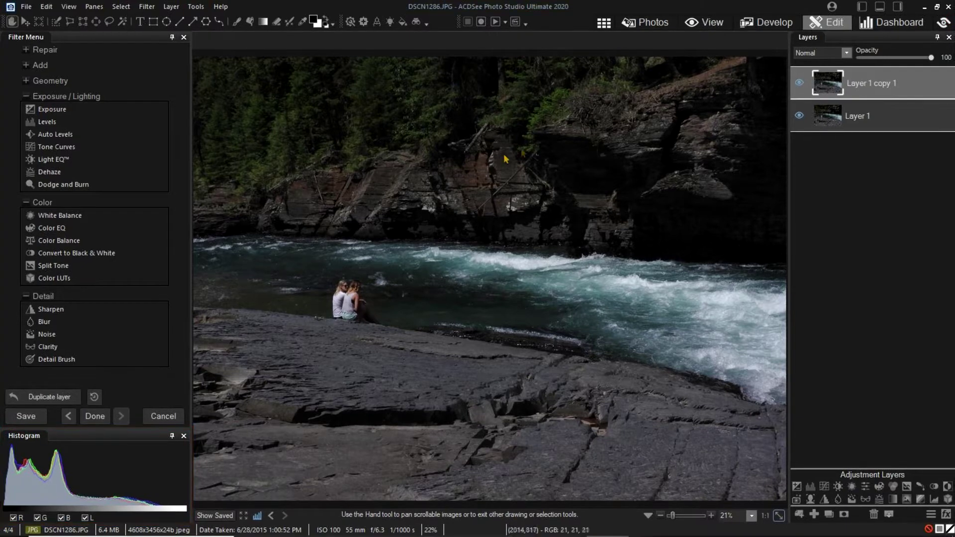
right_click(863, 88)
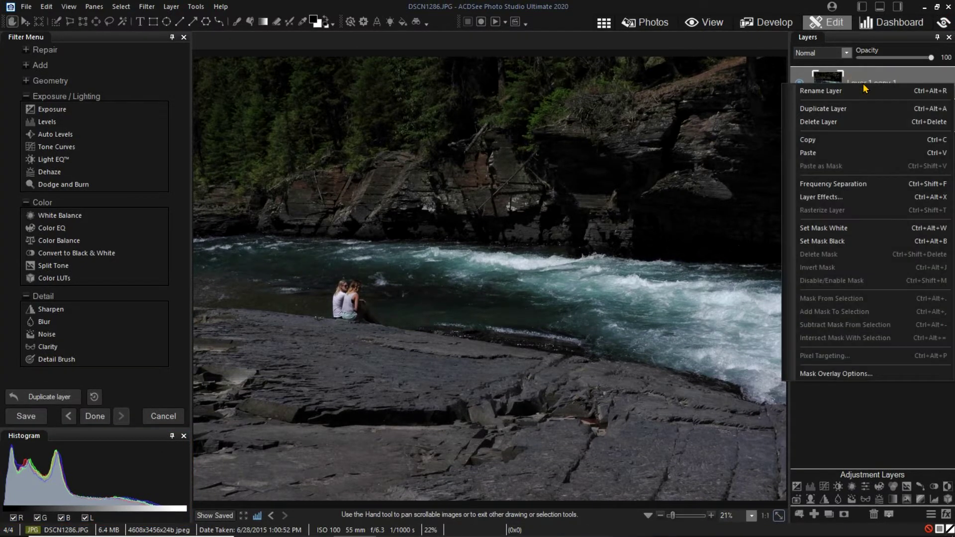
click(864, 89)
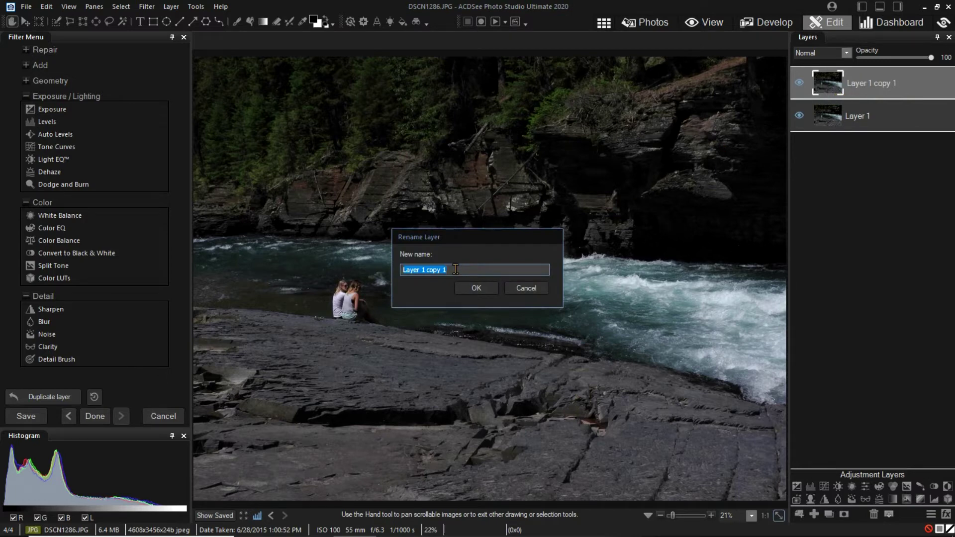
click(456, 269)
drag(456, 269, 369, 274)
key(ctrl+v)
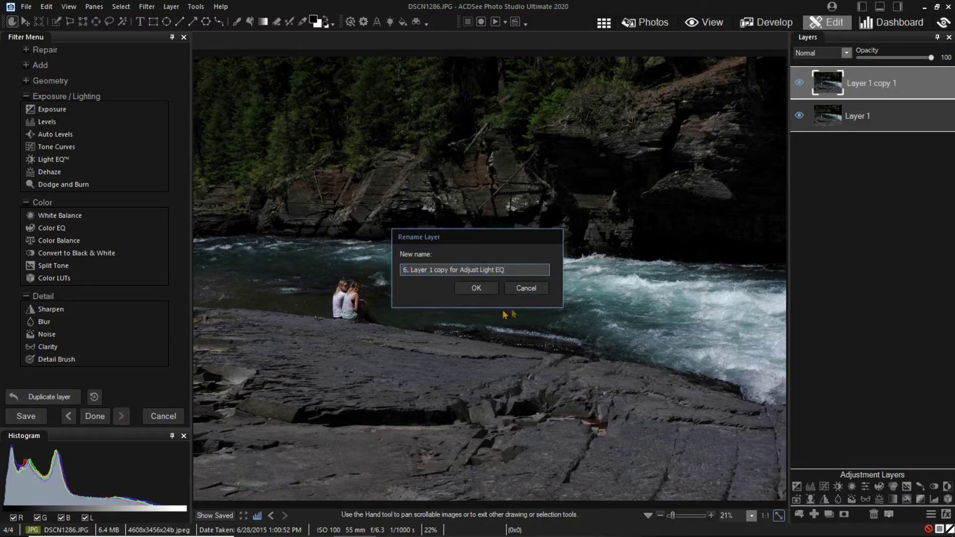
click(484, 290)
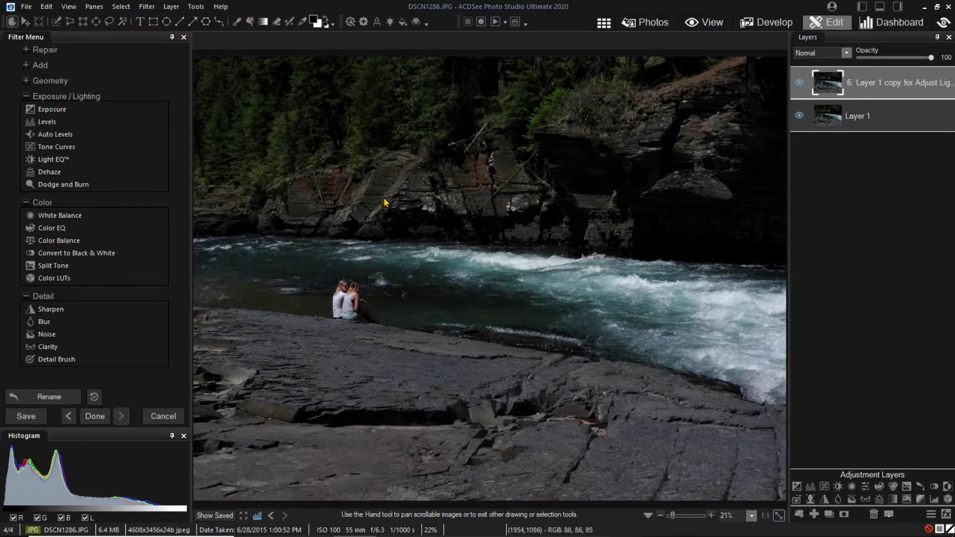
click(50, 159)
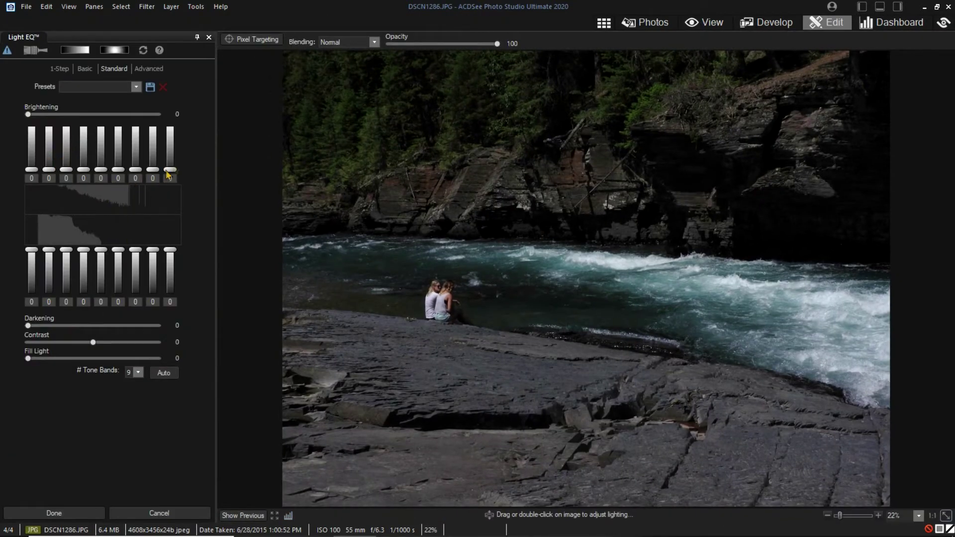
- Draw a tilted linear gradient over the trees and cliffs, fading toward the river
click(74, 50)
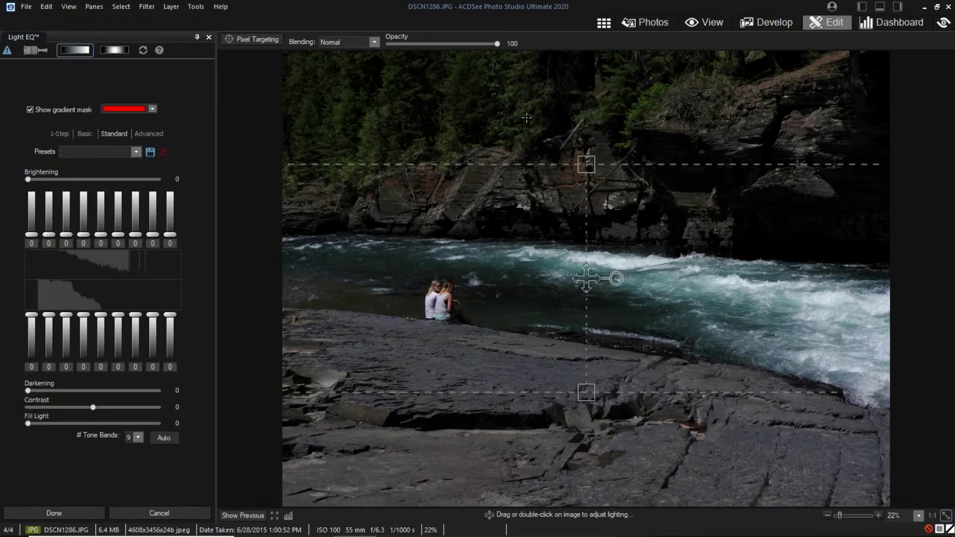
click(587, 163)
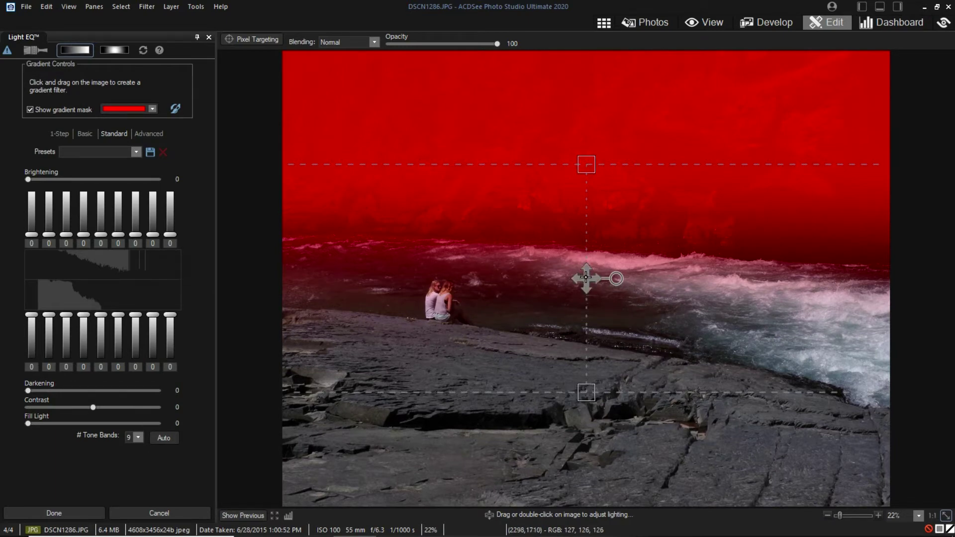
drag(587, 278, 590, 231)
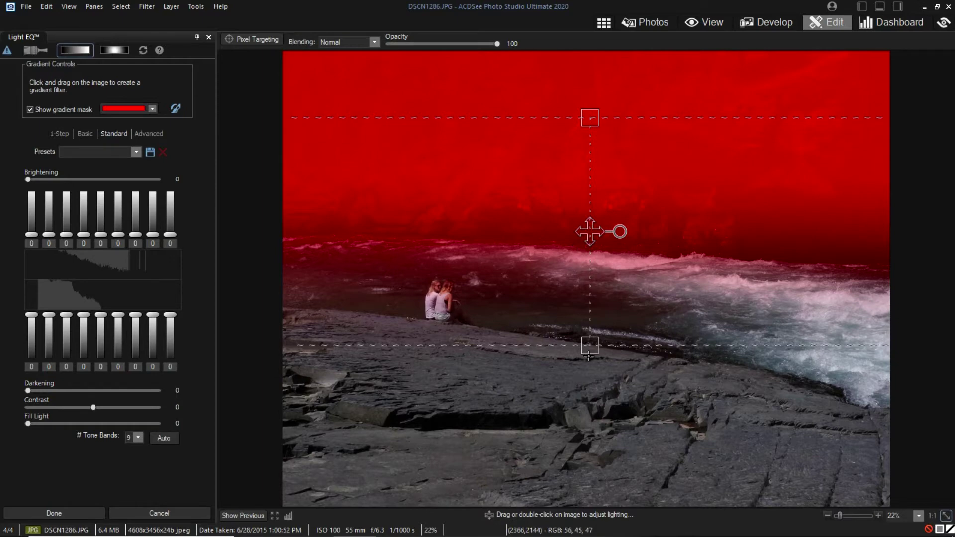
drag(587, 347, 587, 396)
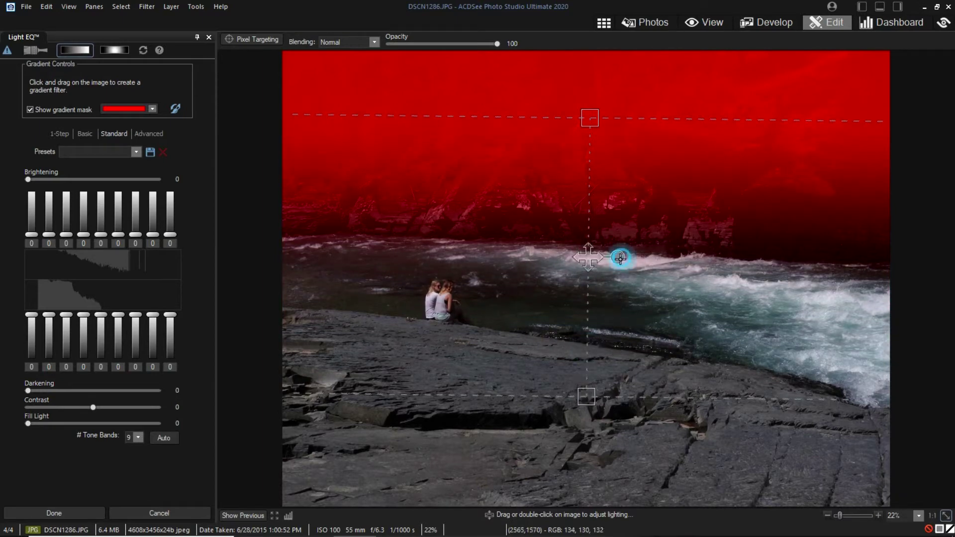
mouse_move(617, 258)
mouse_down()
mouse_move(616, 268)
mouse_move(616, 250)
mouse_move(620, 265)
mouse_move(635, 255)
mouse_move(630, 264)
mouse_up()
drag(569, 398, 589, 328)
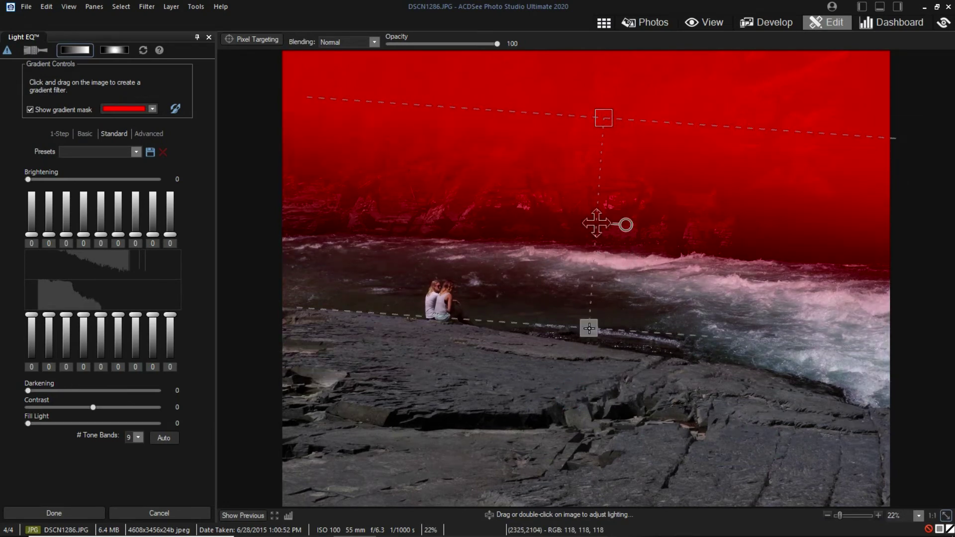
- Set Light EQ Fill Light to 100 and Brightening to 43, compare with before, and apply
click(28, 423)
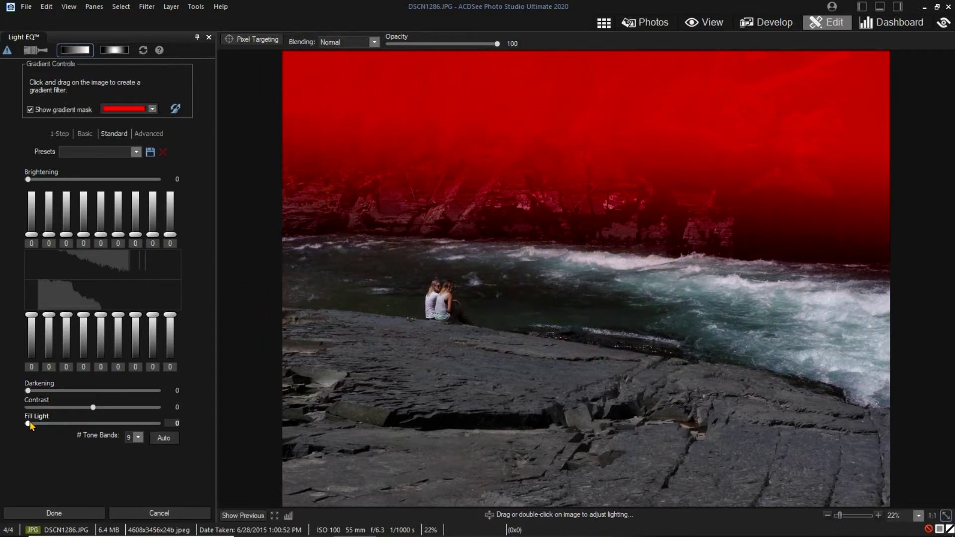
drag(30, 426, 160, 425)
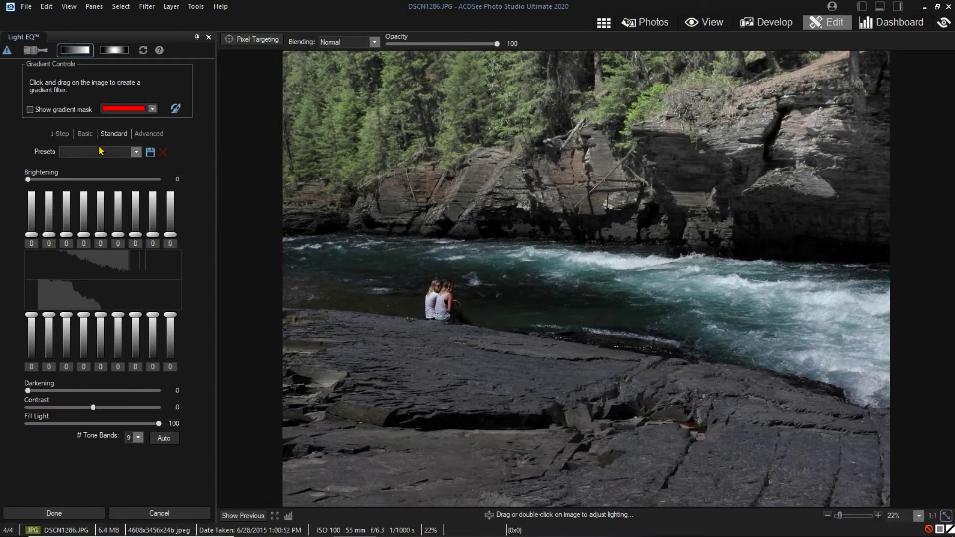
drag(28, 179, 86, 183)
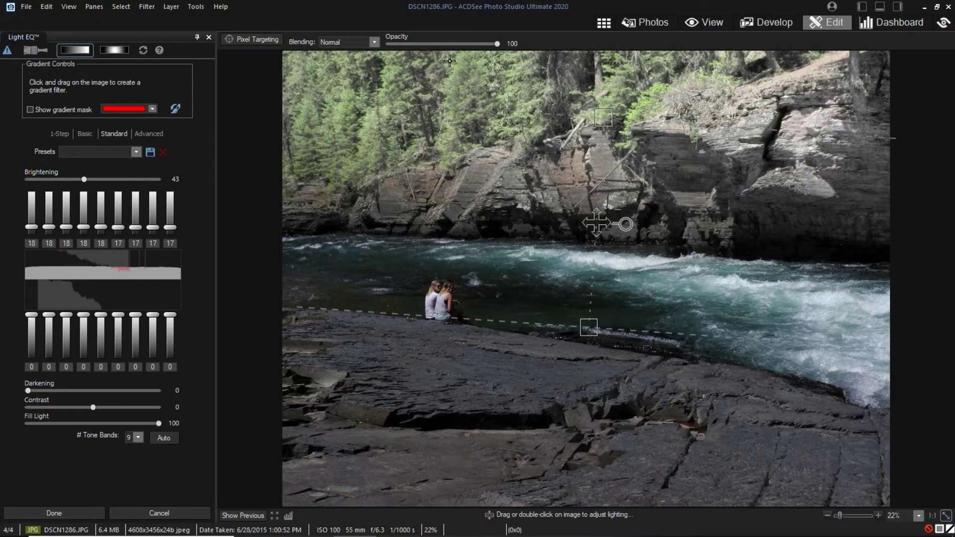
mouse_move(498, 44)
mouse_down()
mouse_move(416, 45)
mouse_move(509, 47)
mouse_up()
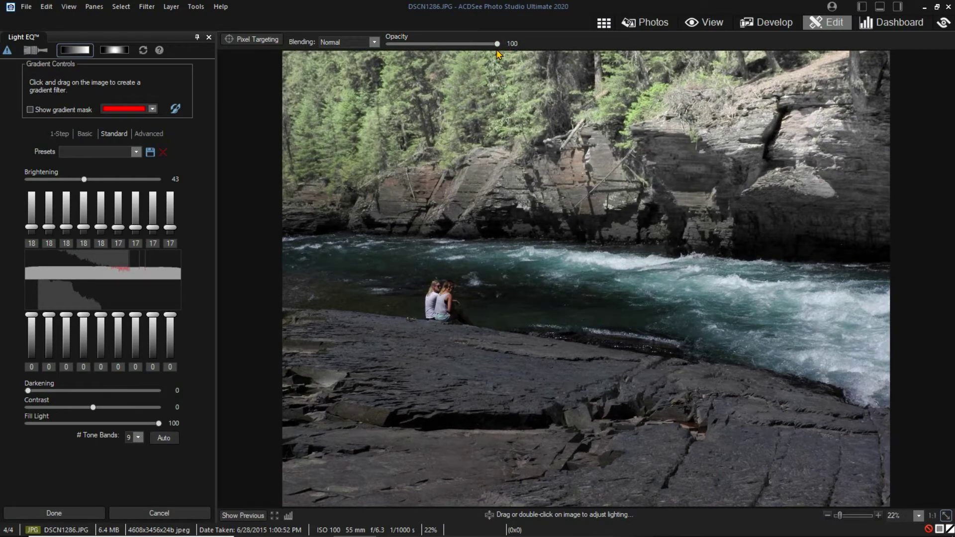
click(243, 517)
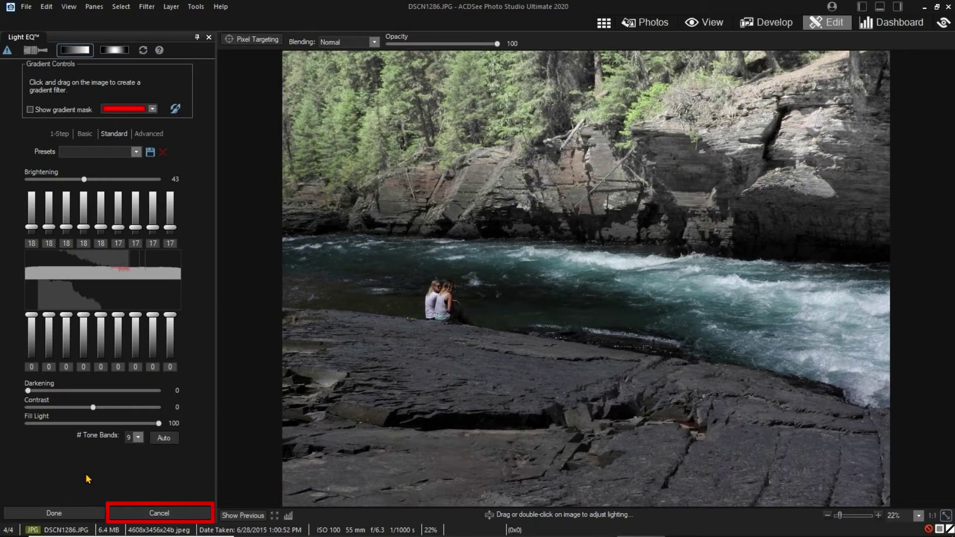
click(65, 514)
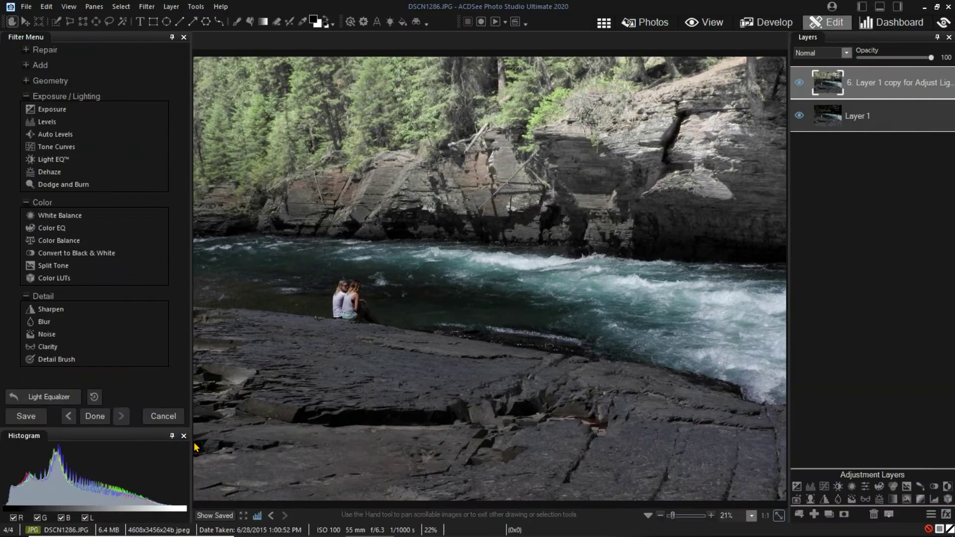
- Compare the result by hiding and showing the brightened copy layer
click(215, 518)
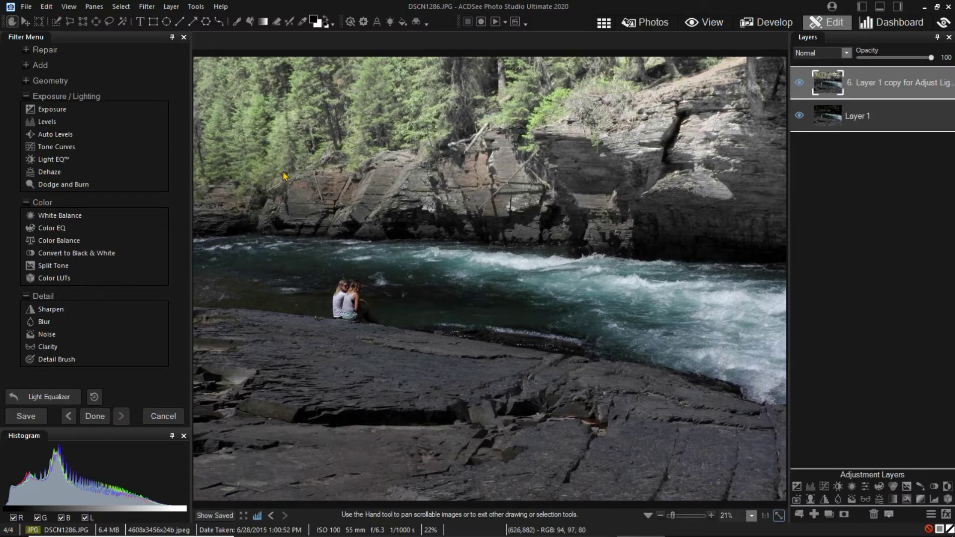
click(800, 83)
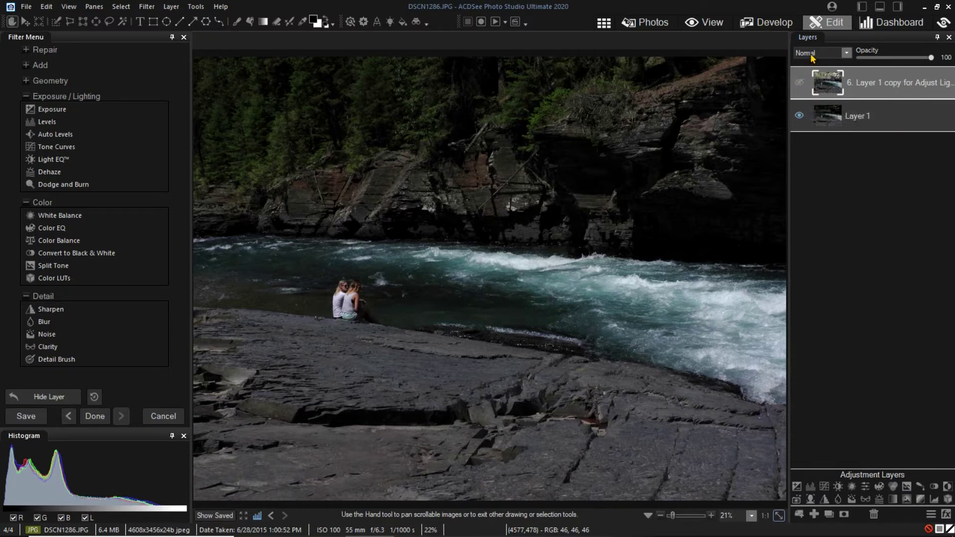
click(800, 85)
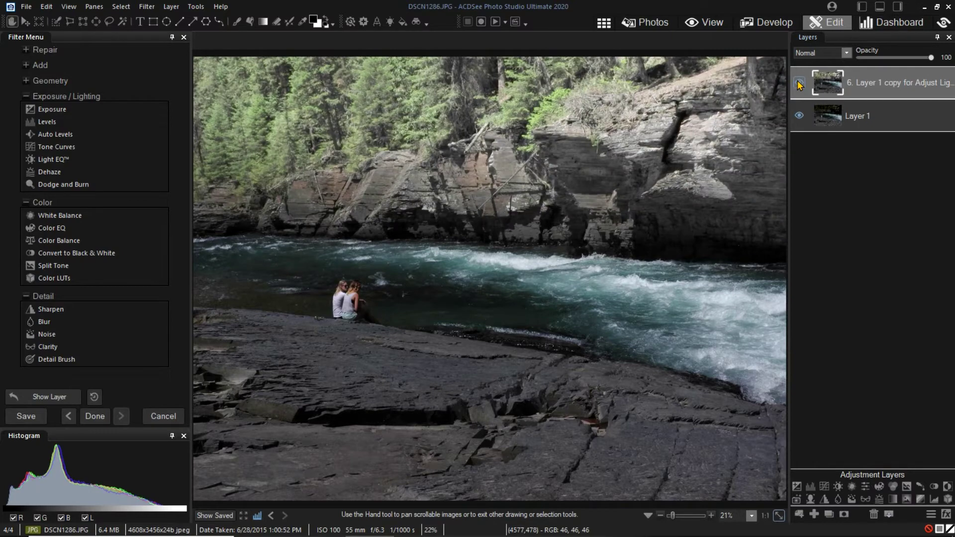
- Try Overlay and Color blend modes on the copy, then return it to Normal
click(847, 54)
click(804, 110)
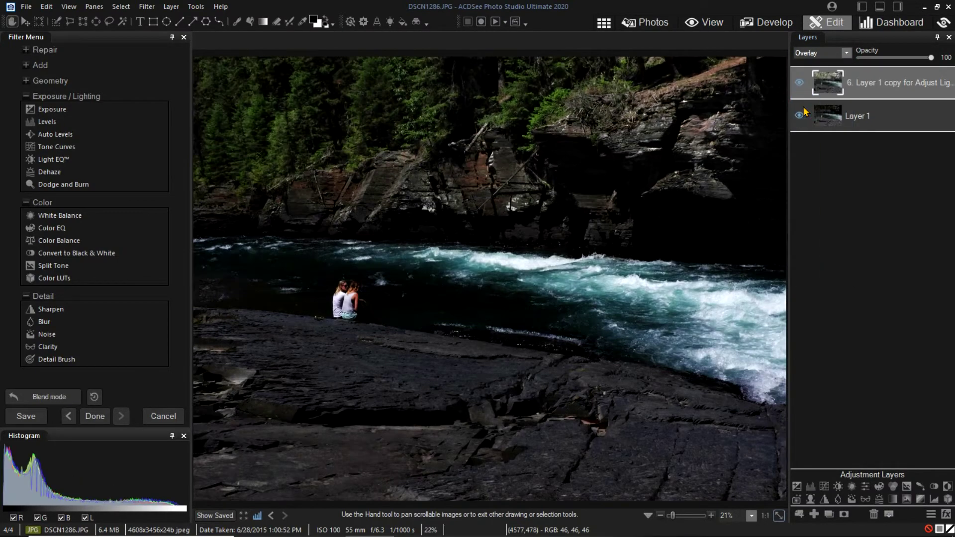
click(847, 53)
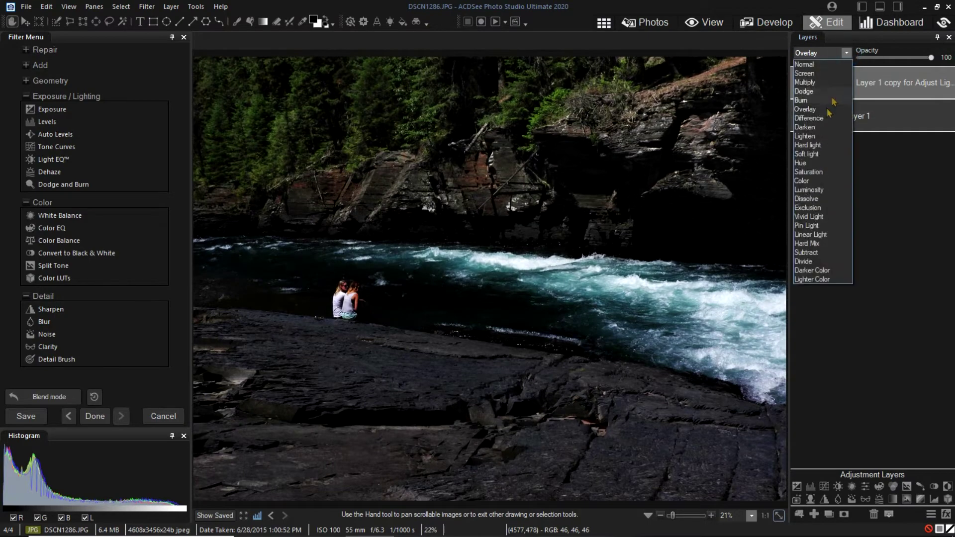
click(802, 182)
click(846, 52)
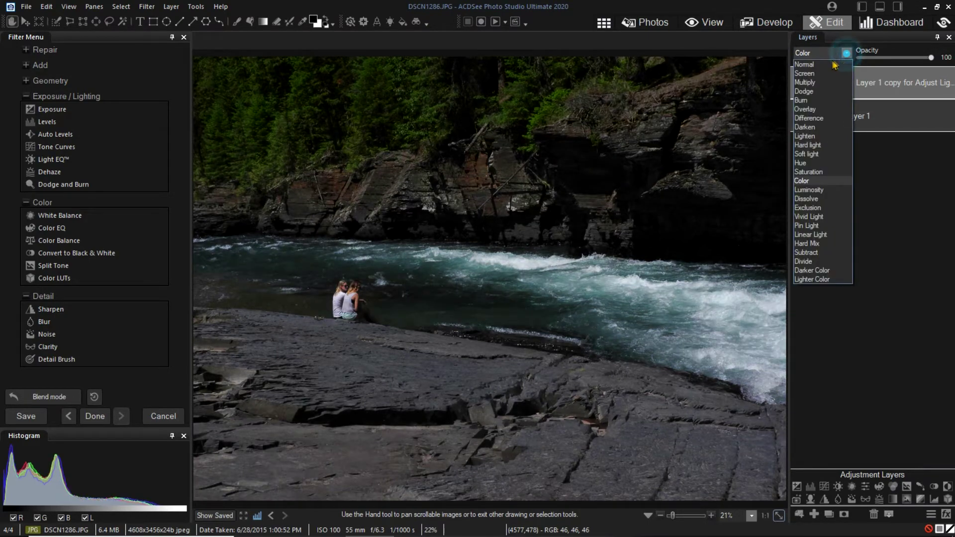
click(809, 65)
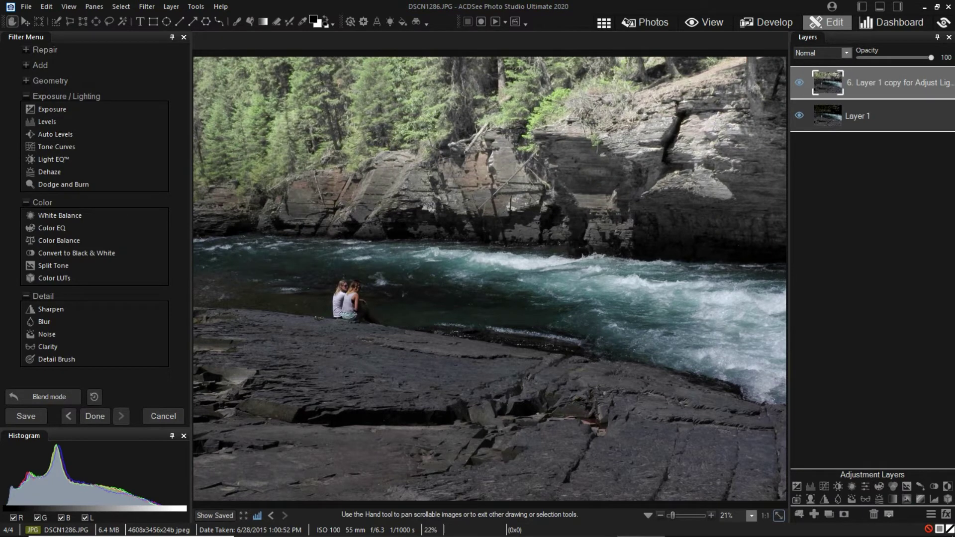
- Save the layered edit in ACDC format as DSCN1286.acdc
click(95, 419)
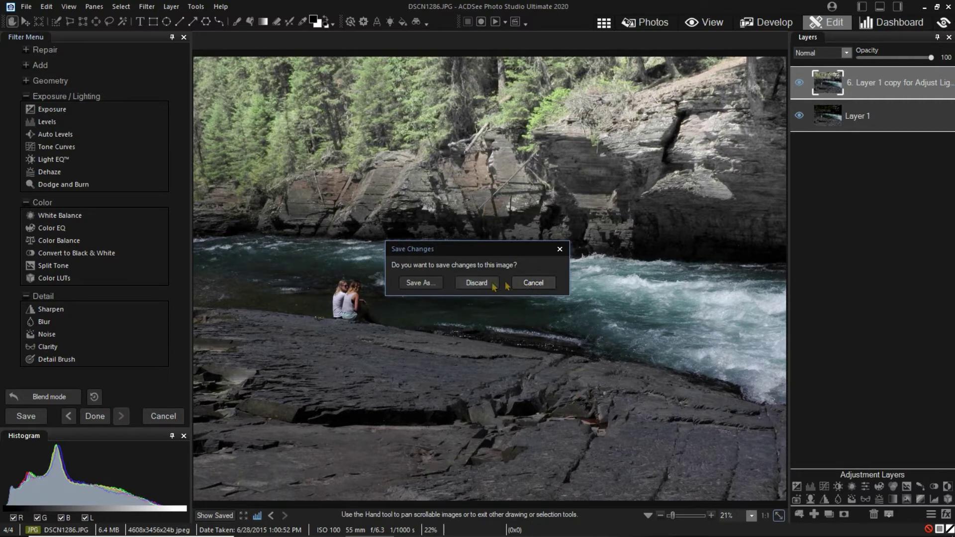
click(417, 283)
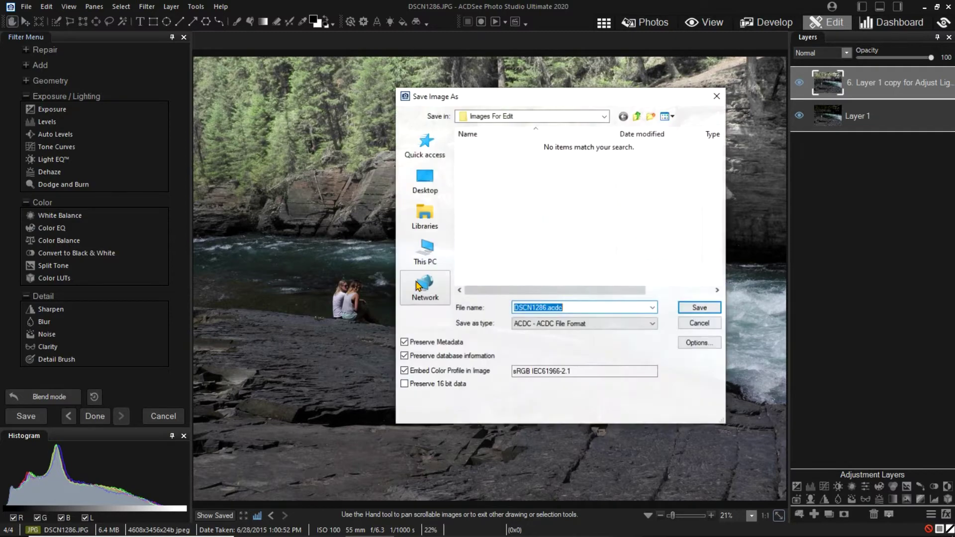
click(699, 308)
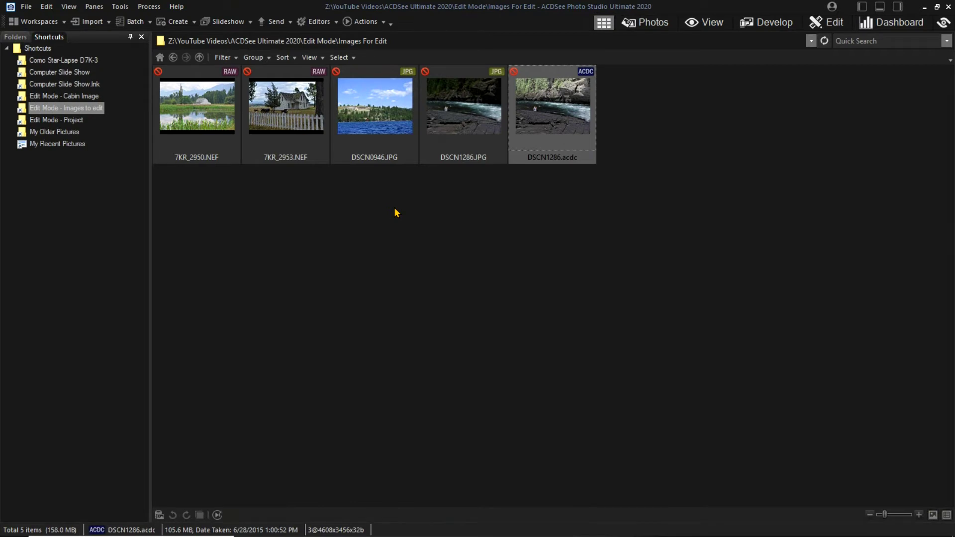
- Reopen DSCN1286.acdc in Edit mode, check both layers, and start Light EQ
click(550, 124)
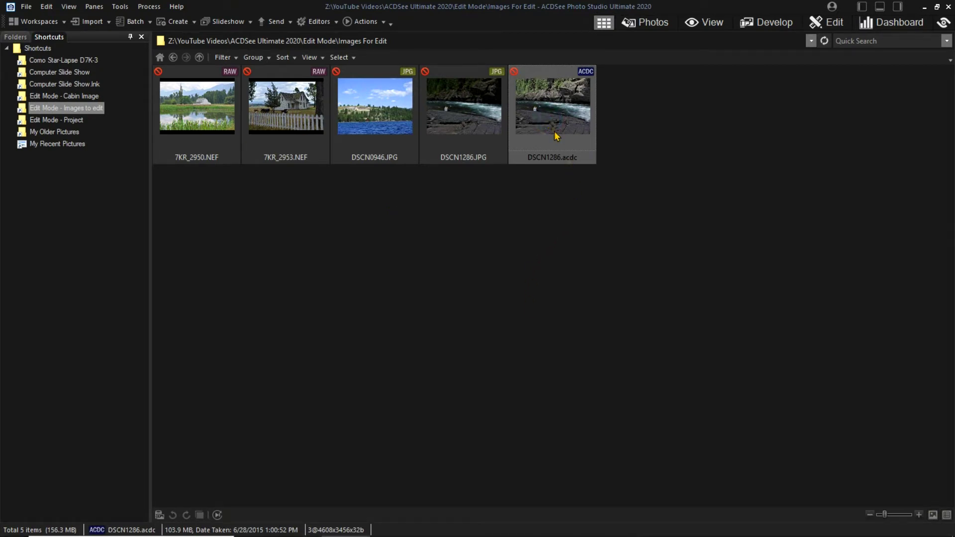
click(830, 22)
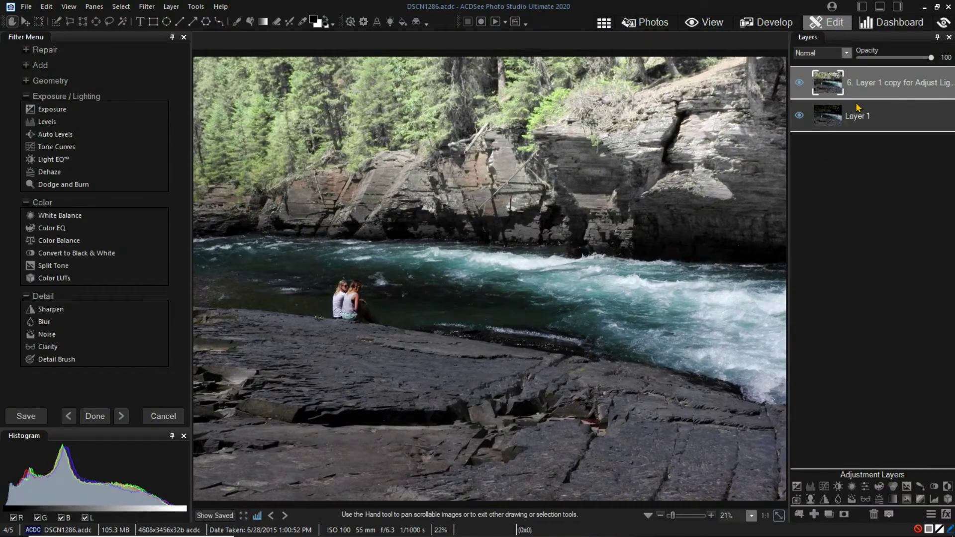
click(870, 120)
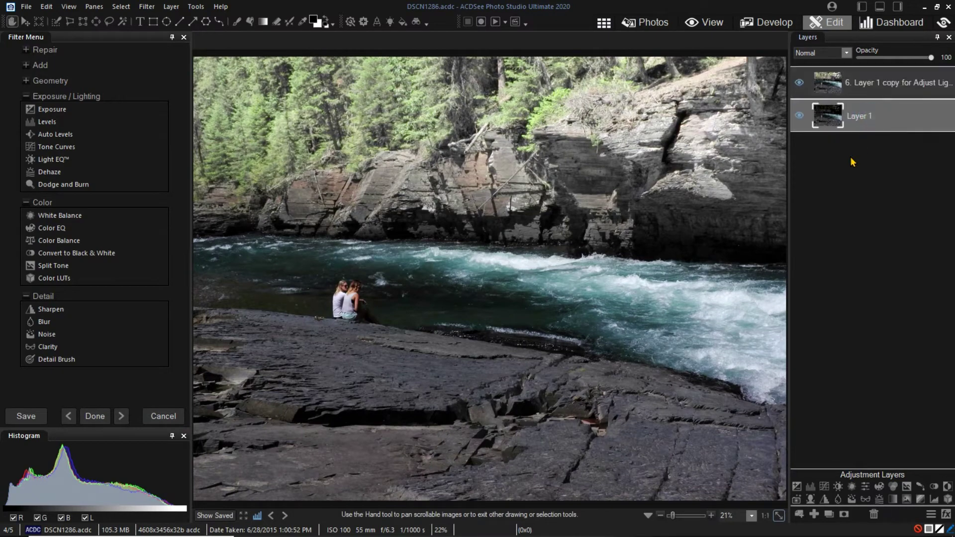
click(875, 92)
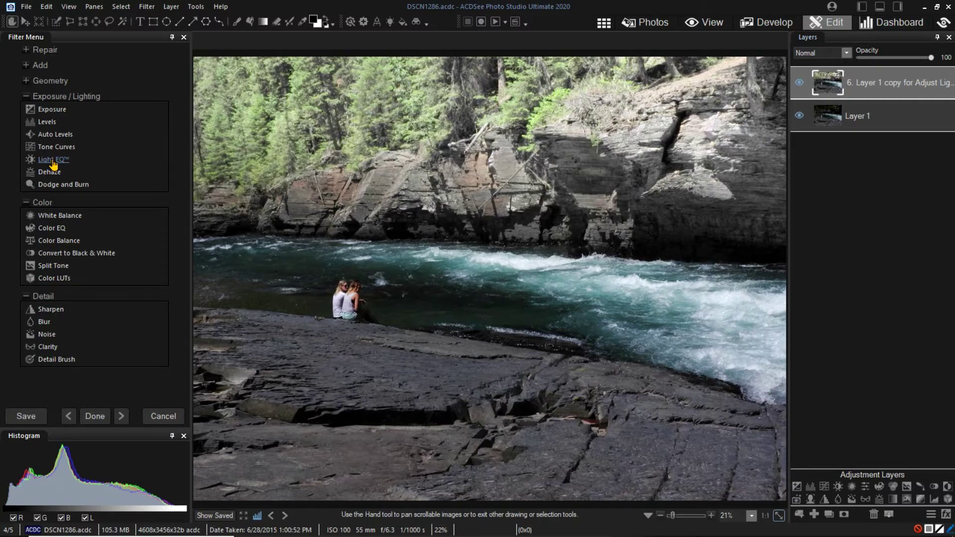
click(57, 216)
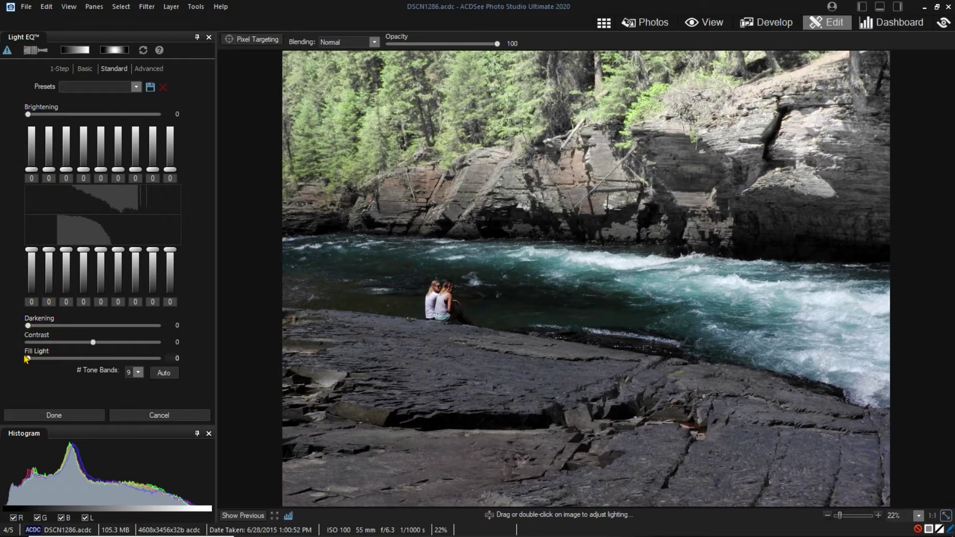
click(125, 415)
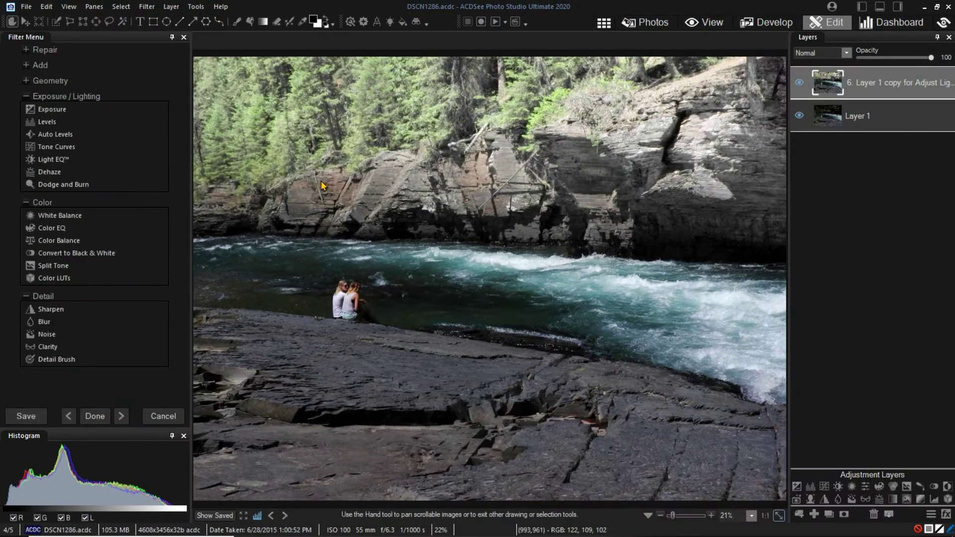
- Apply Exposure +0.93 eV with Contrast 20 and Fill Light -45, then finish editing
click(45, 111)
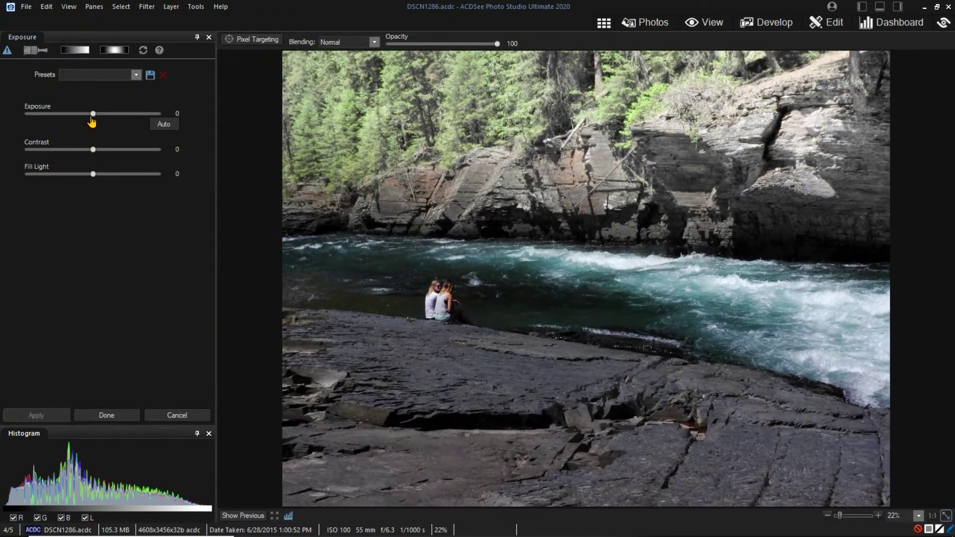
drag(93, 114, 113, 113)
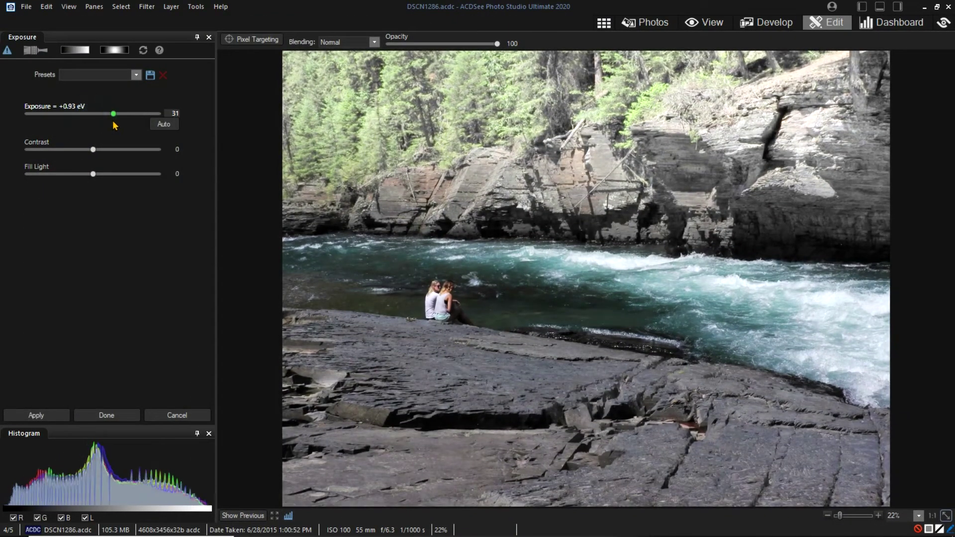
drag(92, 149, 62, 175)
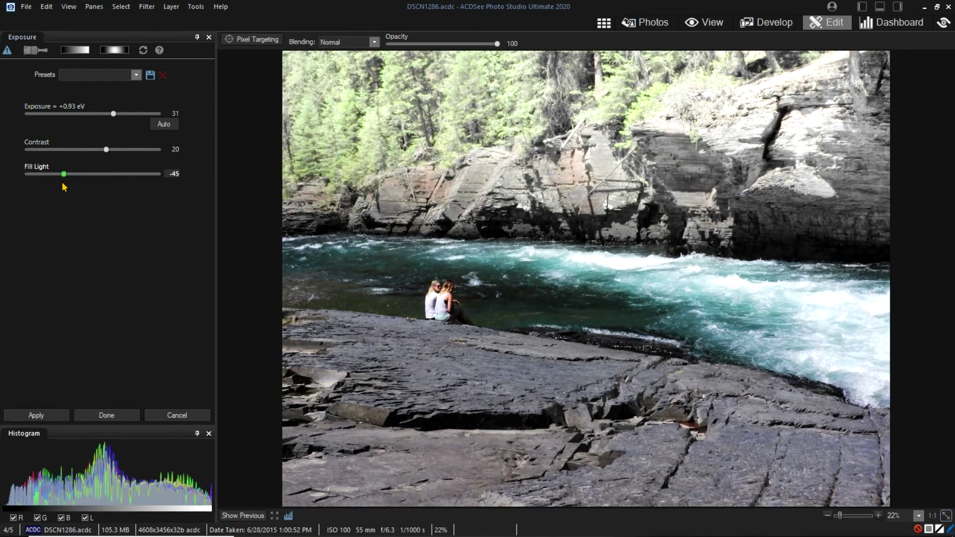
click(106, 415)
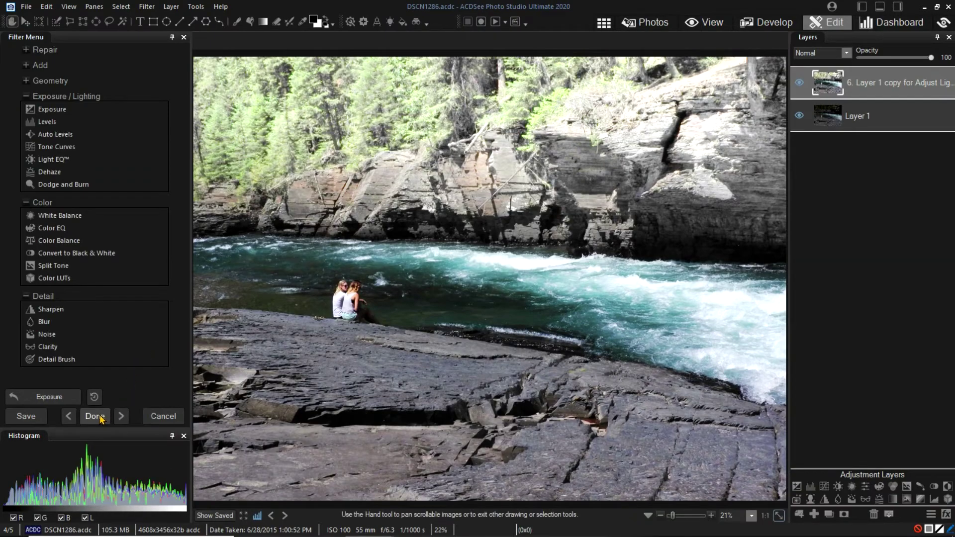
click(97, 416)
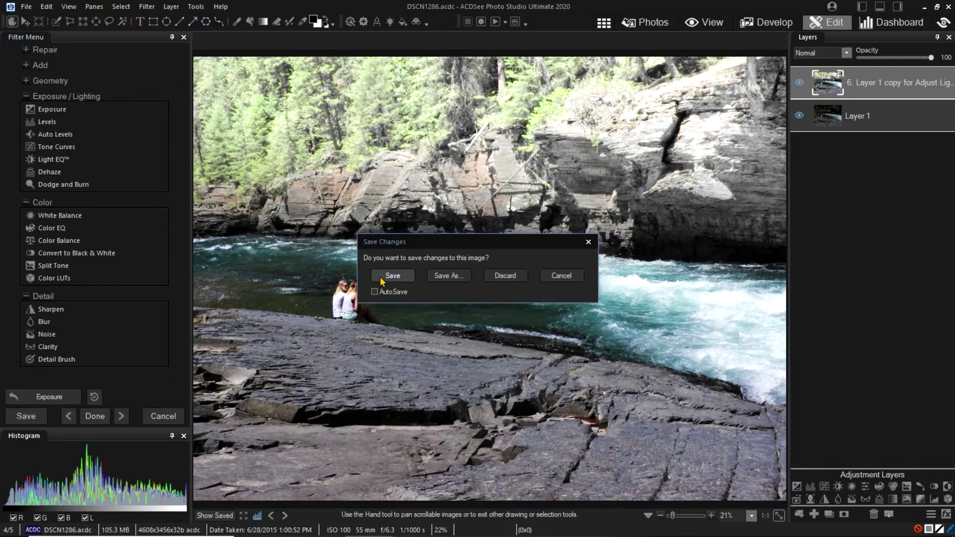
- Save the exposure changes into DSCN1286.acdc
click(381, 275)
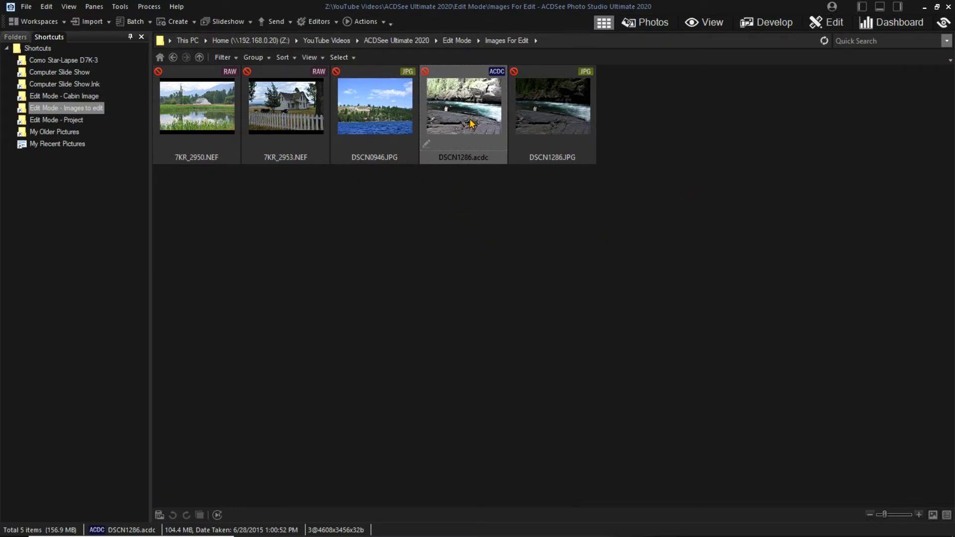
- Refresh the listing, open [Originals] to see the DSCN1286.acdc backup, then return and select DSCN1286.acdc
click(427, 145)
click(824, 42)
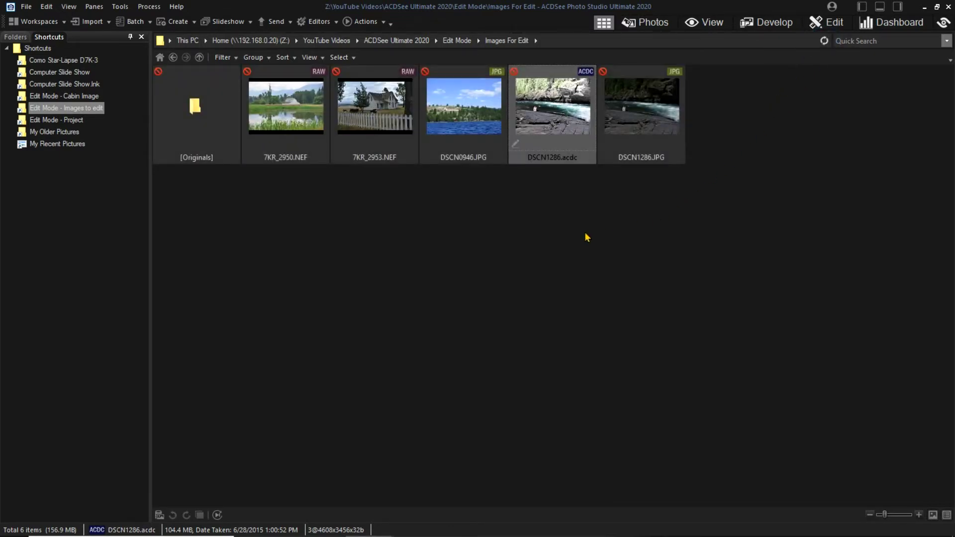
click(204, 125)
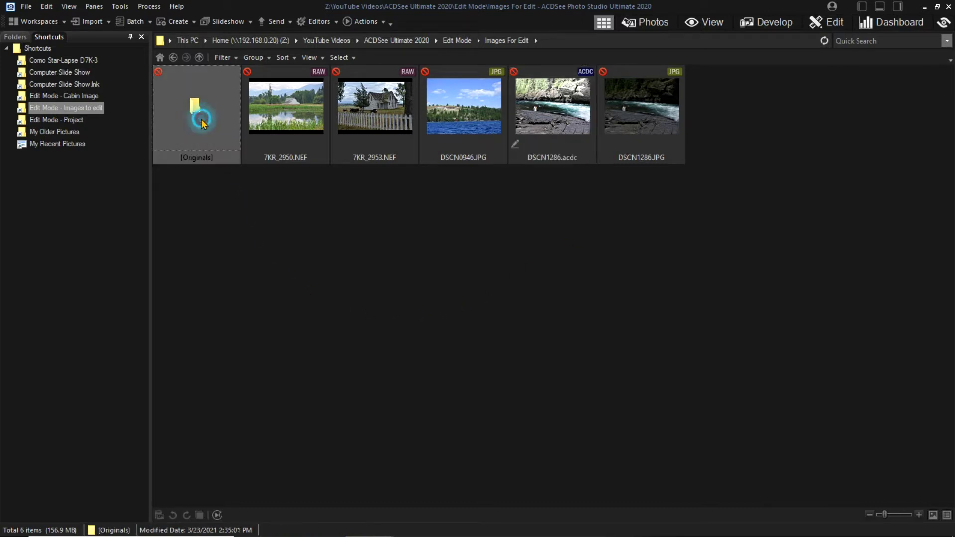
double_click(204, 125)
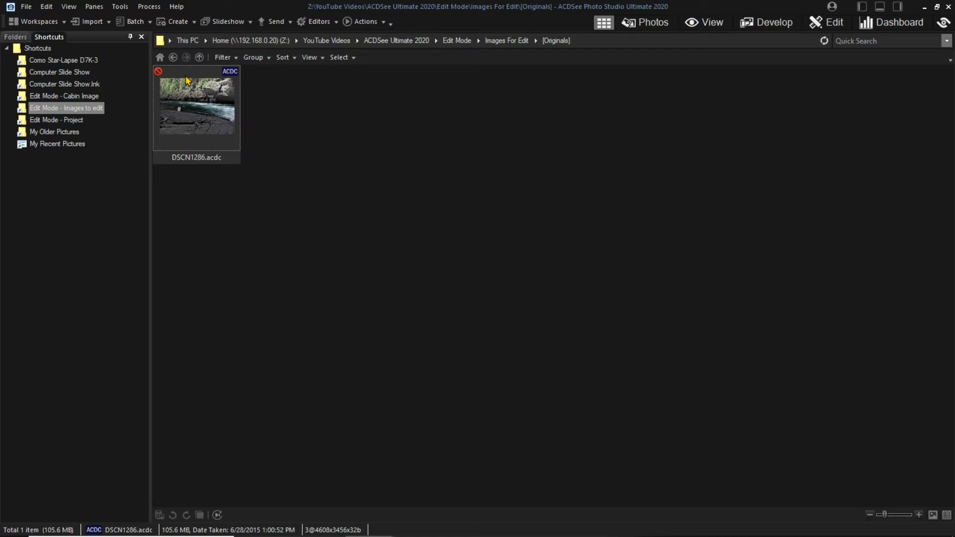
click(173, 57)
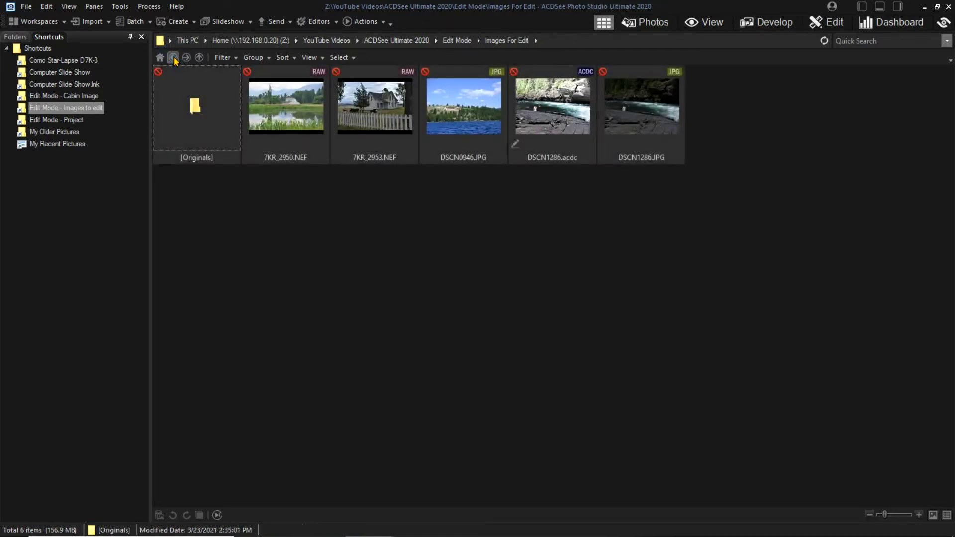
click(516, 144)
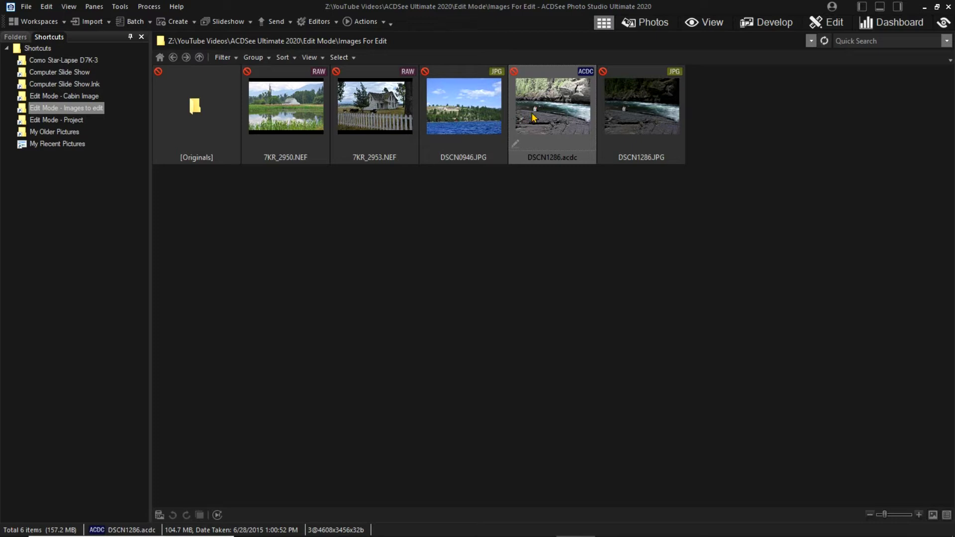
- Start Process > Restore to Original, cancel it, and reselect DSCN1286.acdc after viewing DSCN1286.JPG
click(143, 6)
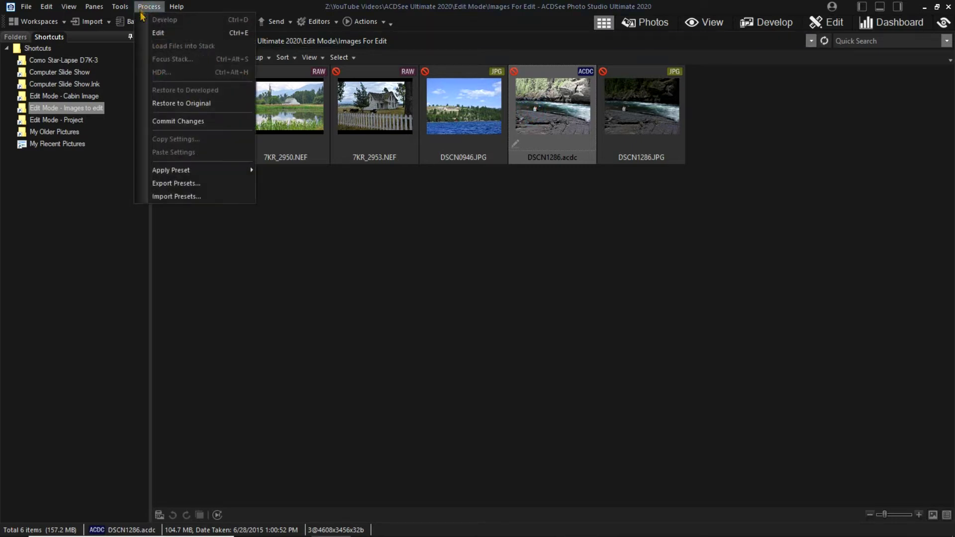
click(175, 101)
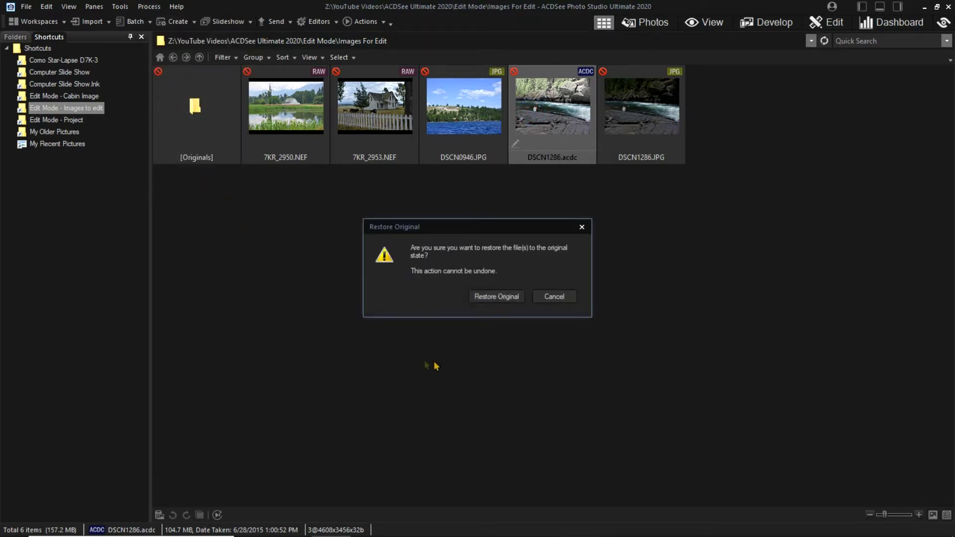
click(550, 296)
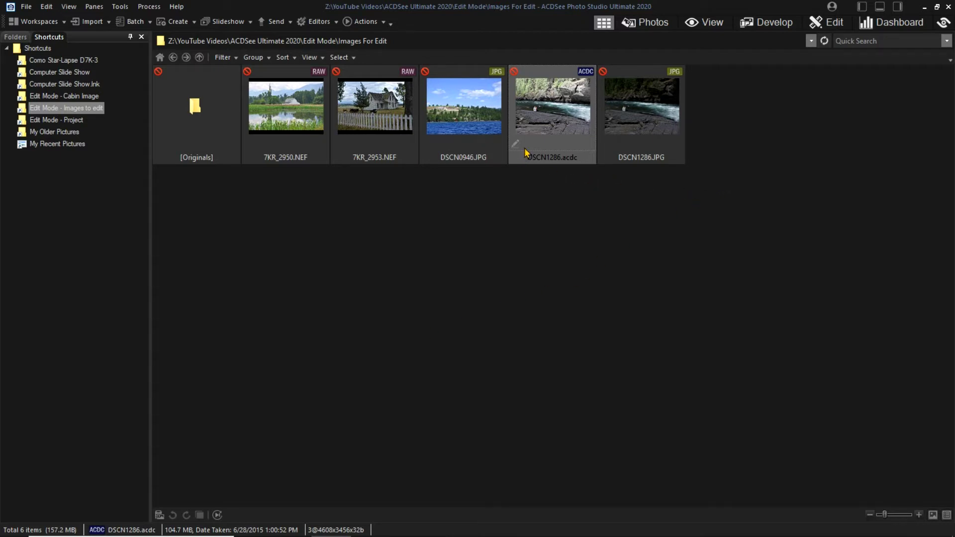
click(651, 120)
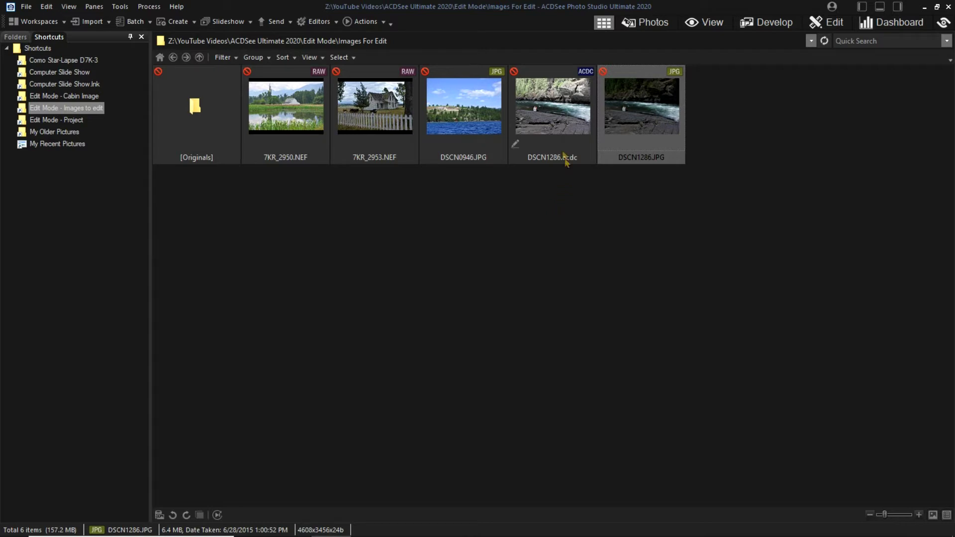
click(553, 122)
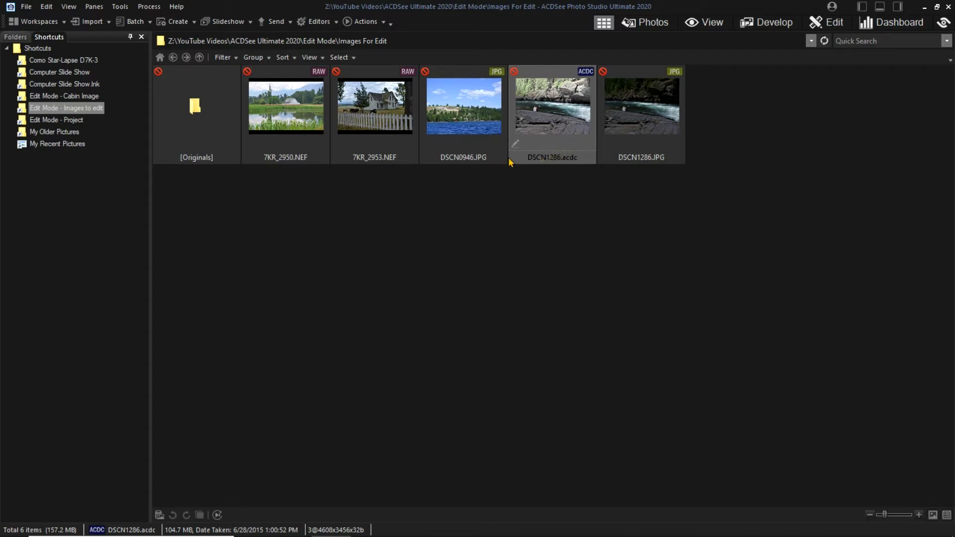
- Restore DSCN1286.acdc to its original version and open the [Originals] folder
click(148, 7)
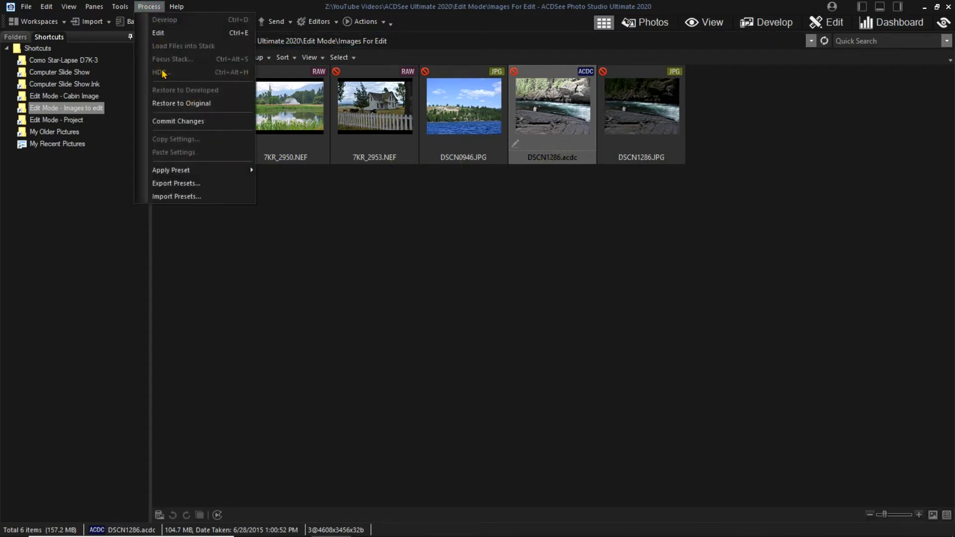
click(167, 103)
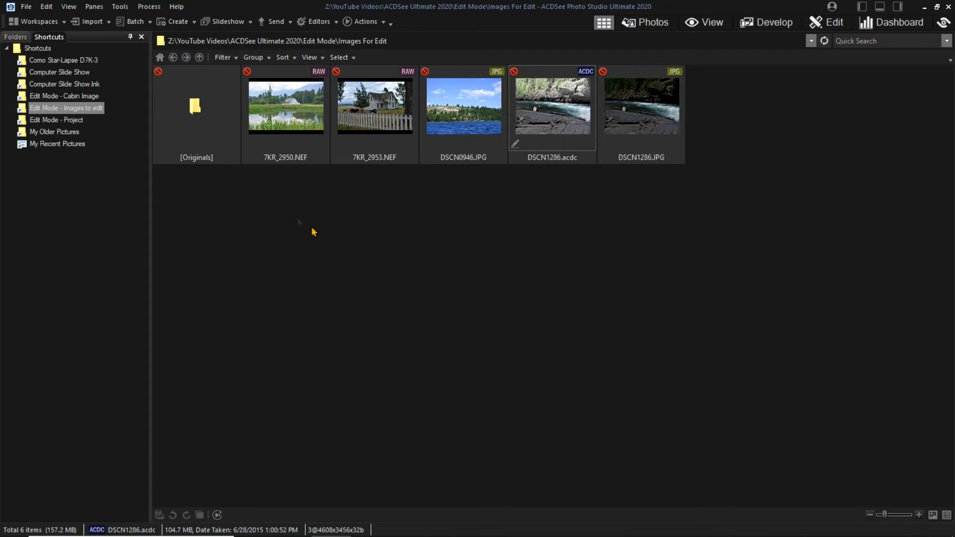
double_click(196, 111)
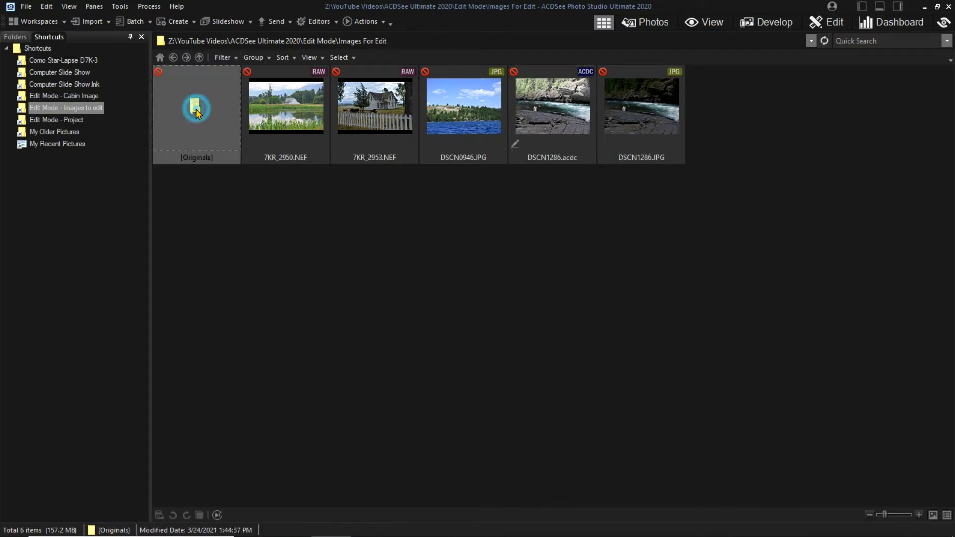
- Back in Images For Edit, delete DSCN1286.acdc, check the now-empty [Originals] folder, and return
click(173, 58)
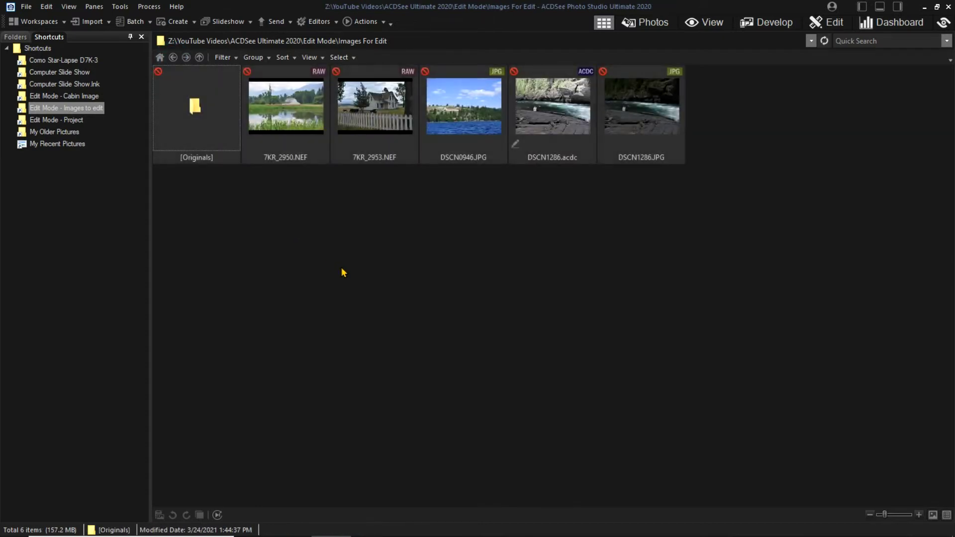
click(556, 122)
right_click(556, 119)
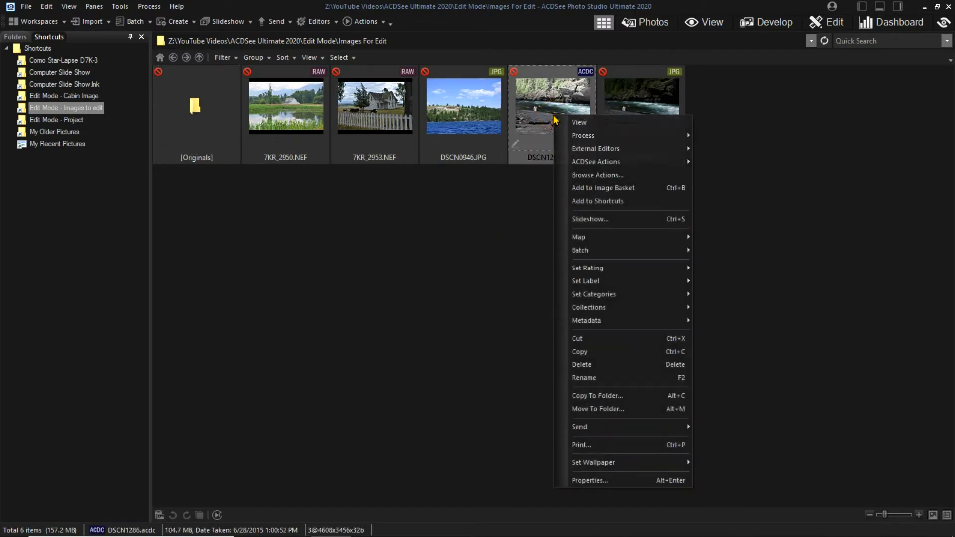
click(593, 366)
click(527, 330)
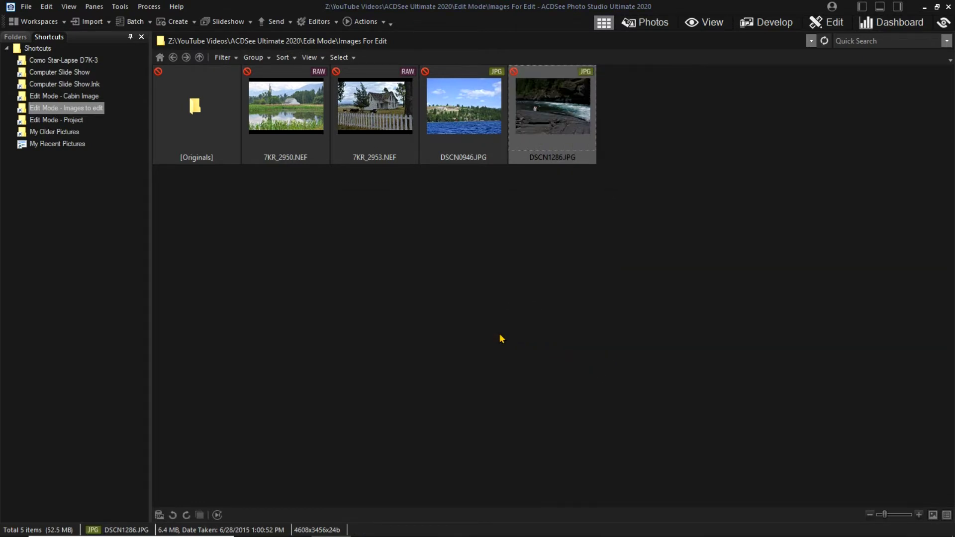
double_click(208, 121)
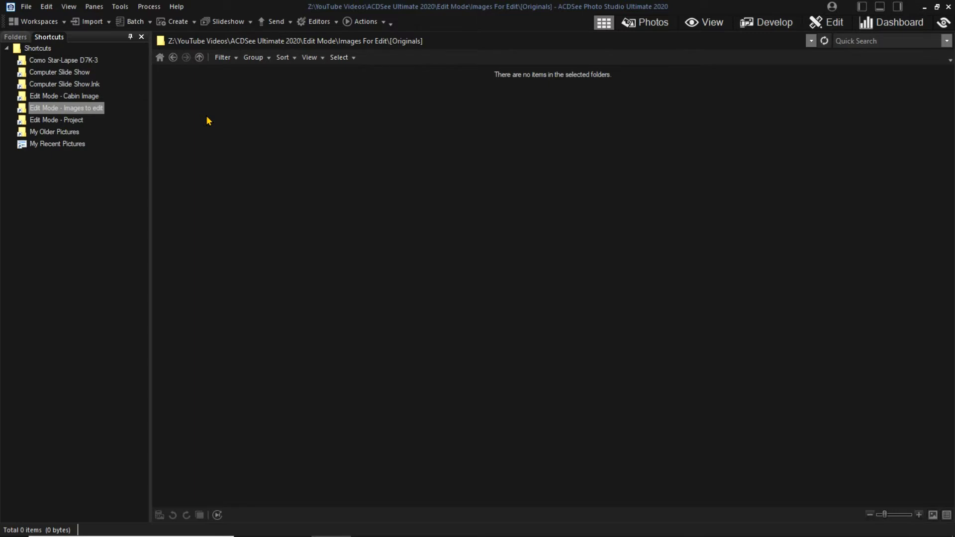
click(173, 57)
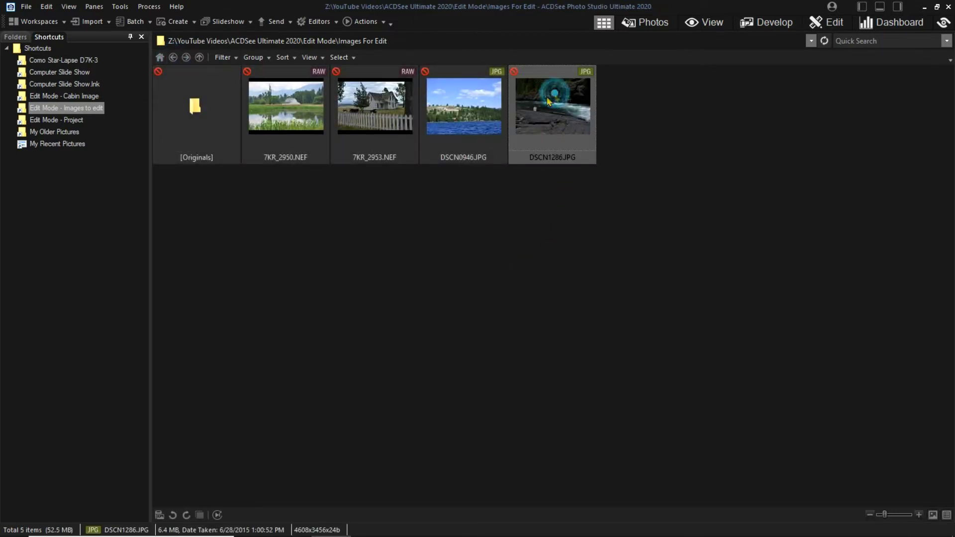
- Open DSCN1286.JPG in Edit mode and switch to the Hand tool with H
click(838, 23)
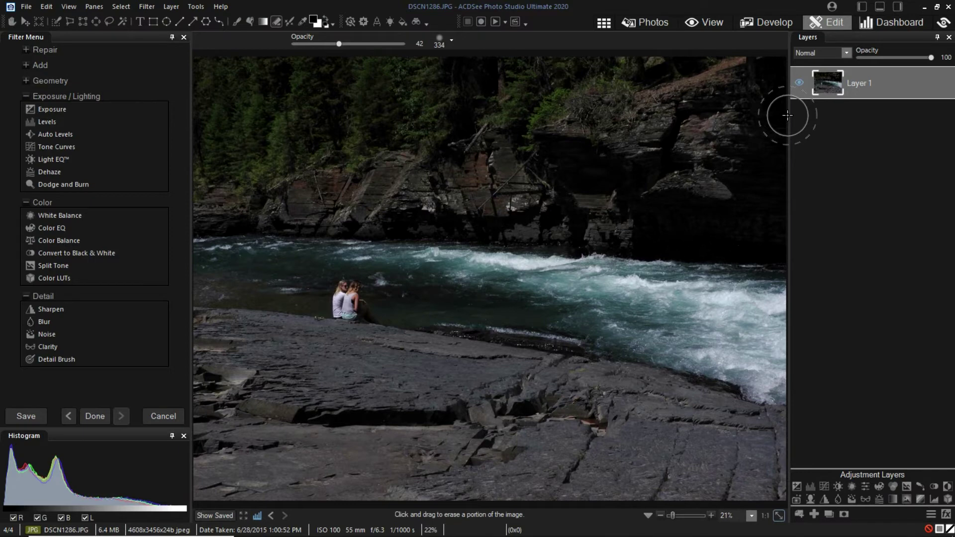
key(h)
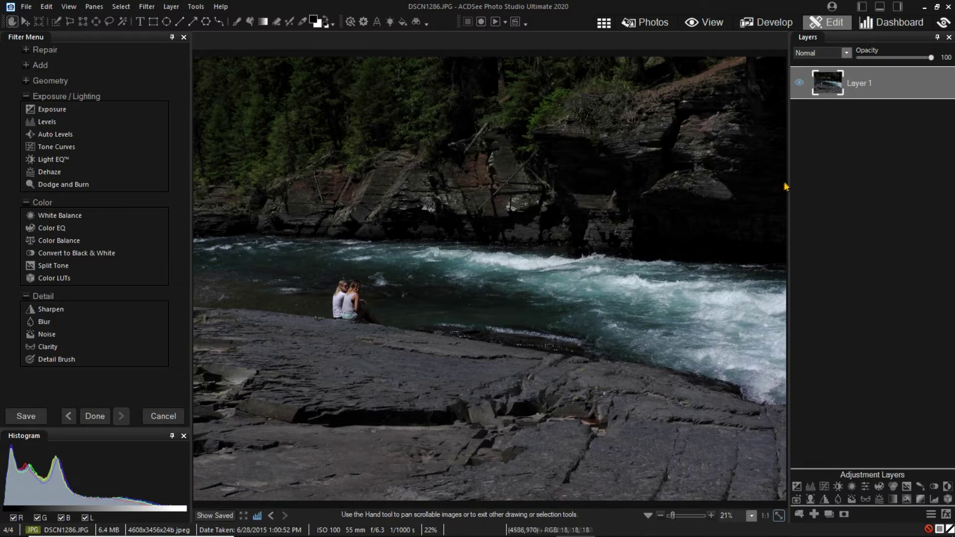
- Add a Light EQ adjustment layer above Layer 1 and raise its Brighten to 46
click(891, 85)
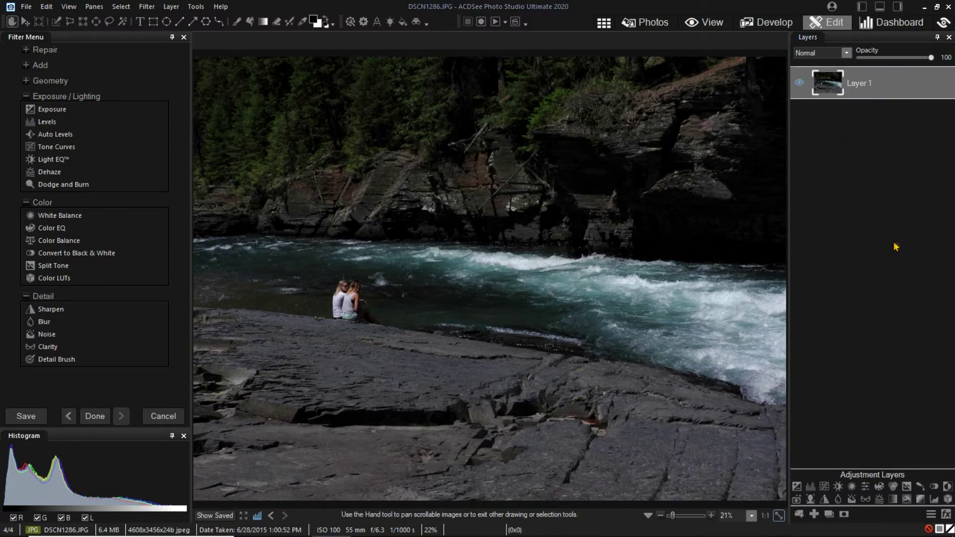
click(838, 486)
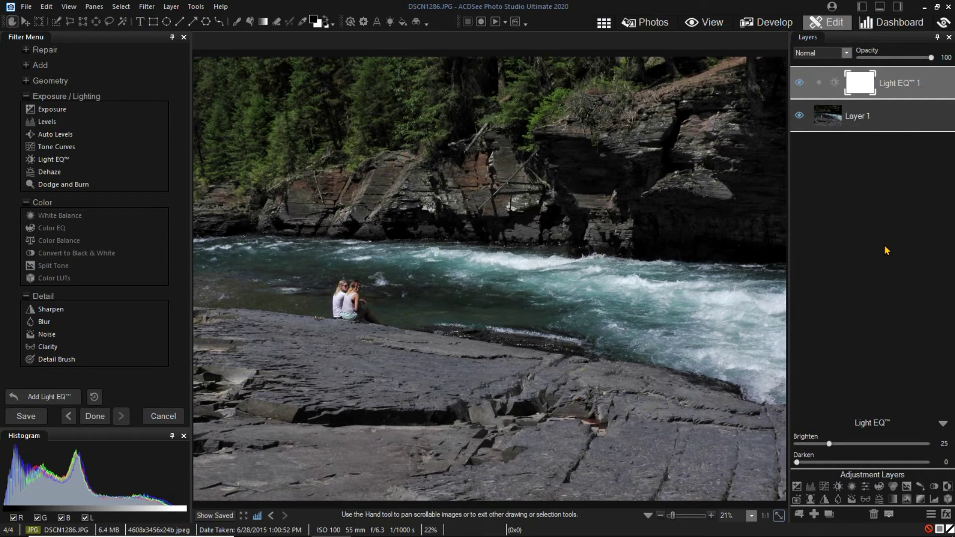
click(860, 85)
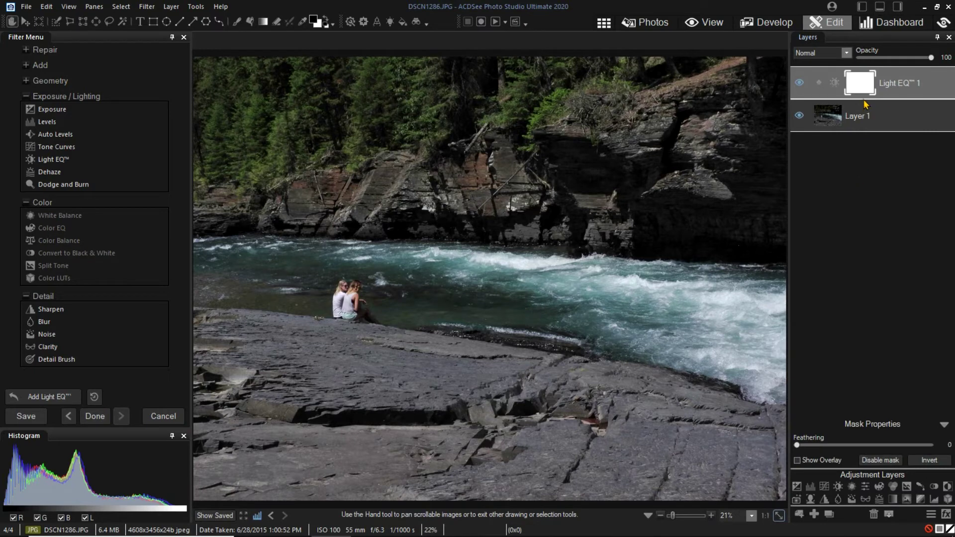
click(904, 80)
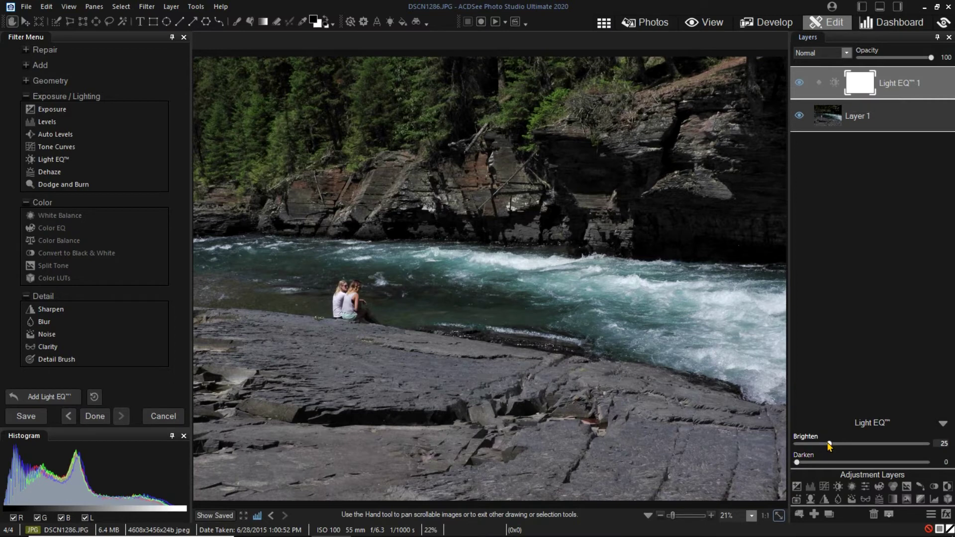
drag(829, 444, 856, 444)
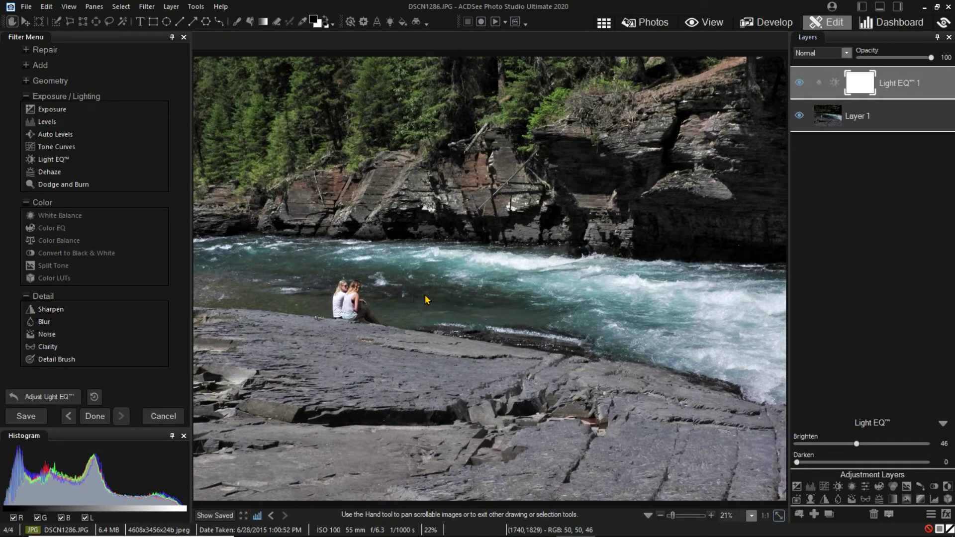
- Invert the Light EQ™ 1 mask, then erase it over the upper trees and cliffs
click(860, 82)
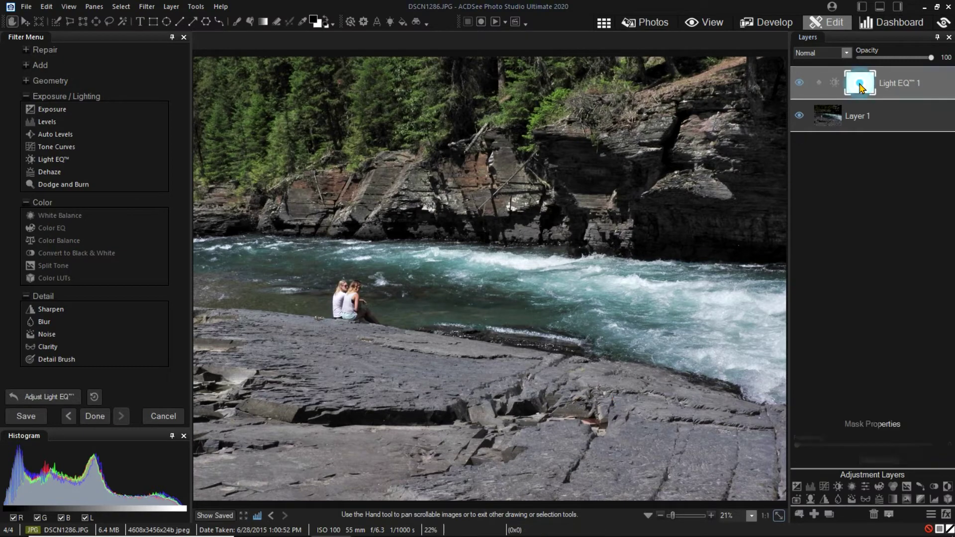
click(927, 460)
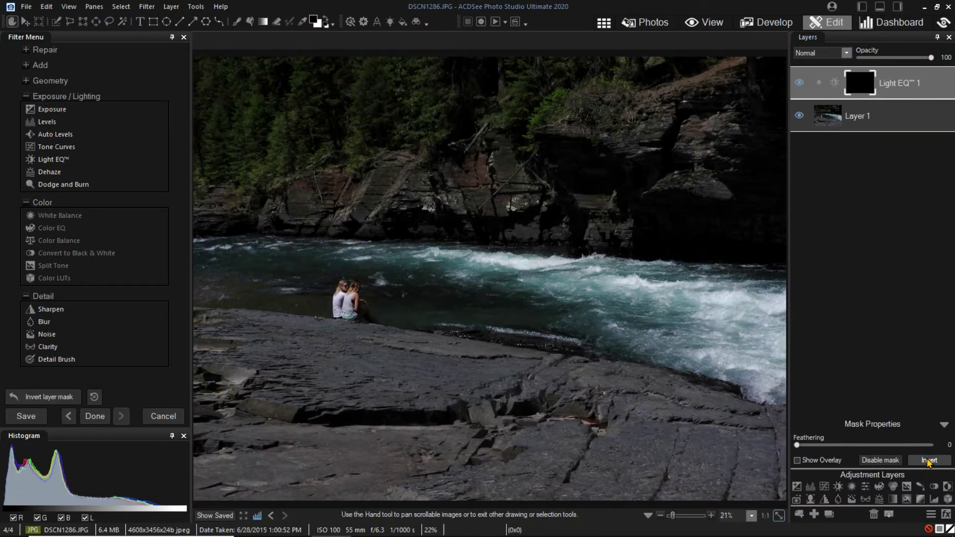
click(919, 86)
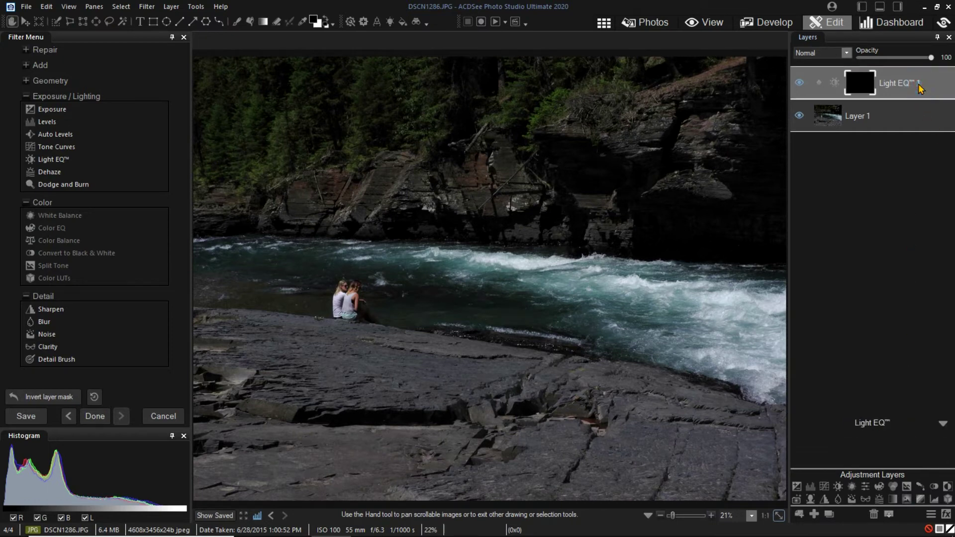
click(863, 84)
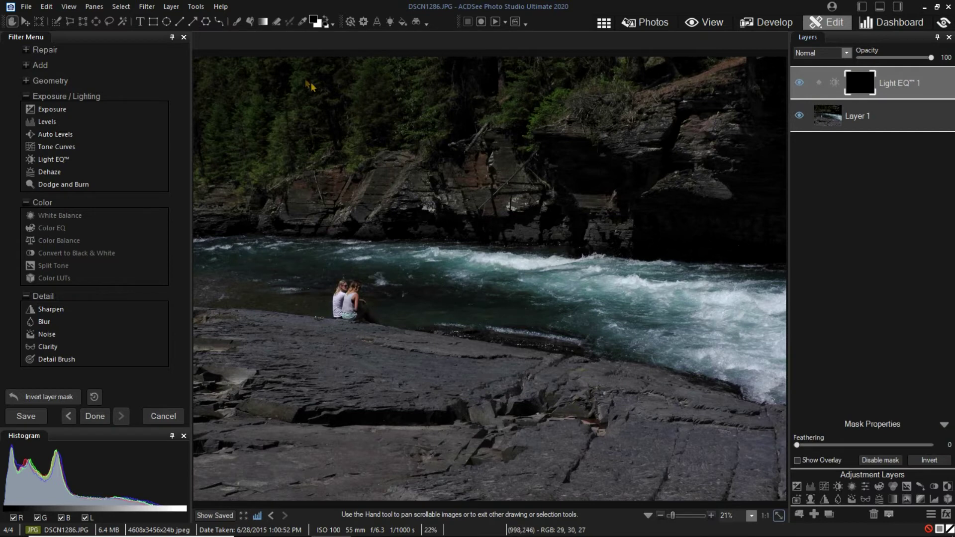
click(276, 23)
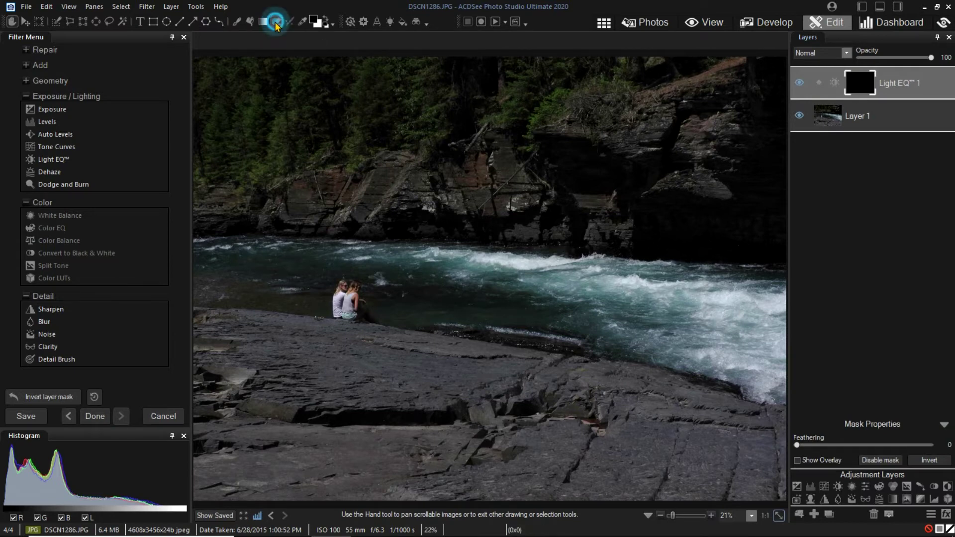
click(245, 71)
mouse_move(420, 77)
mouse_down()
mouse_move(593, 87)
mouse_move(643, 114)
mouse_move(540, 123)
mouse_move(420, 112)
mouse_move(315, 126)
mouse_move(389, 138)
mouse_move(537, 133)
mouse_move(641, 154)
mouse_move(566, 159)
mouse_move(330, 147)
mouse_move(265, 167)
mouse_move(310, 196)
mouse_move(710, 227)
mouse_move(755, 216)
mouse_move(771, 8)
mouse_move(769, 190)
mouse_move(760, 123)
mouse_move(712, 52)
mouse_move(500, 58)
mouse_move(699, 88)
mouse_move(648, 125)
mouse_move(646, 205)
mouse_move(560, 200)
mouse_move(670, 211)
mouse_move(687, 201)
mouse_move(232, 106)
mouse_move(210, 78)
mouse_move(277, 68)
mouse_move(367, 84)
mouse_move(225, 135)
mouse_move(220, 146)
mouse_move(291, 163)
mouse_move(741, 188)
mouse_up()
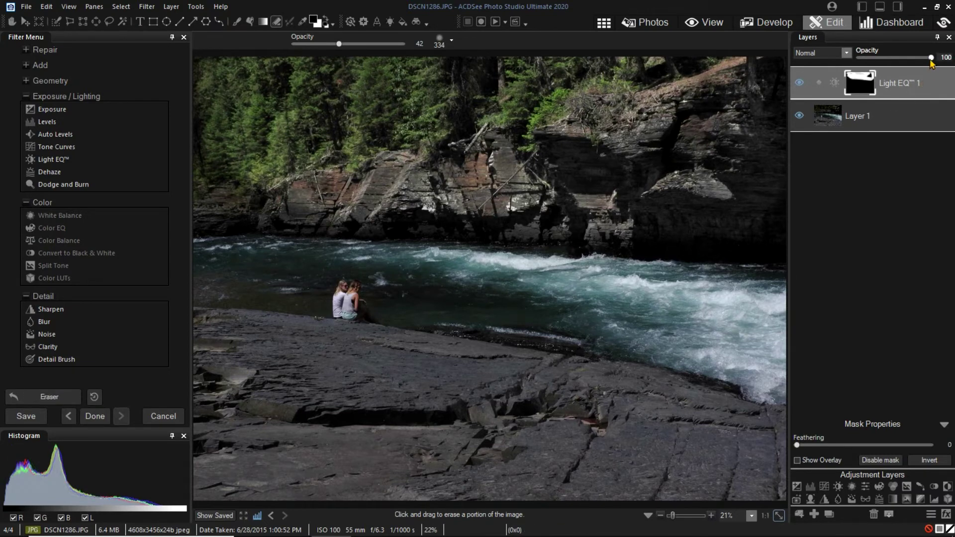
- Set Light EQ™ 1 Brighten to 50, keeping Darken at 0 and opacity at 100
mouse_move(931, 58)
mouse_down()
mouse_move(904, 58)
mouse_move(938, 61)
mouse_up()
click(919, 84)
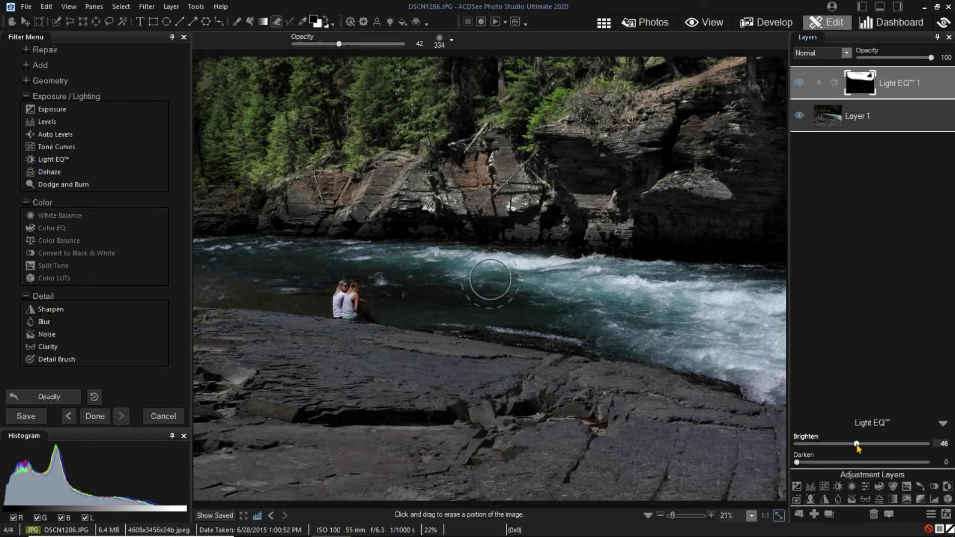
drag(856, 444, 862, 444)
mouse_move(796, 462)
mouse_down()
mouse_move(850, 462)
mouse_move(792, 464)
mouse_up()
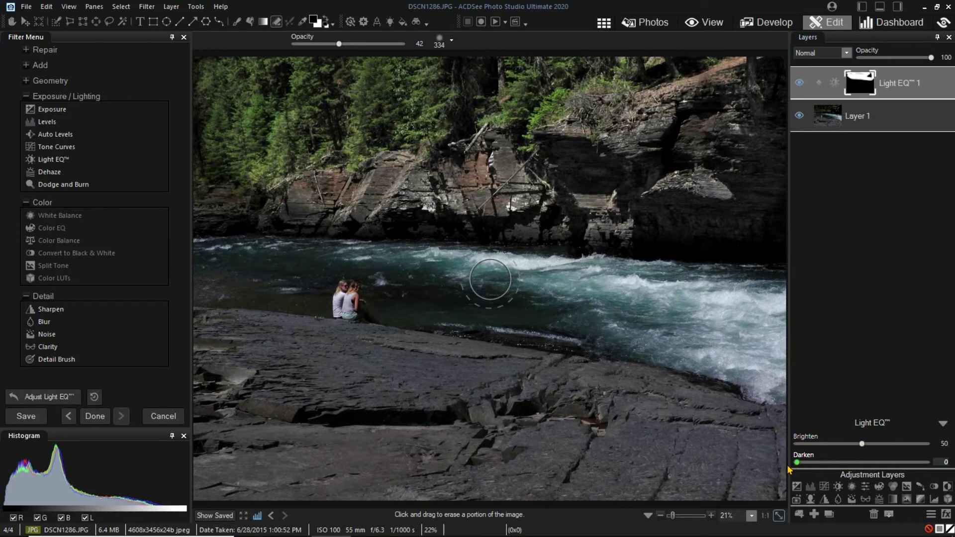
click(866, 88)
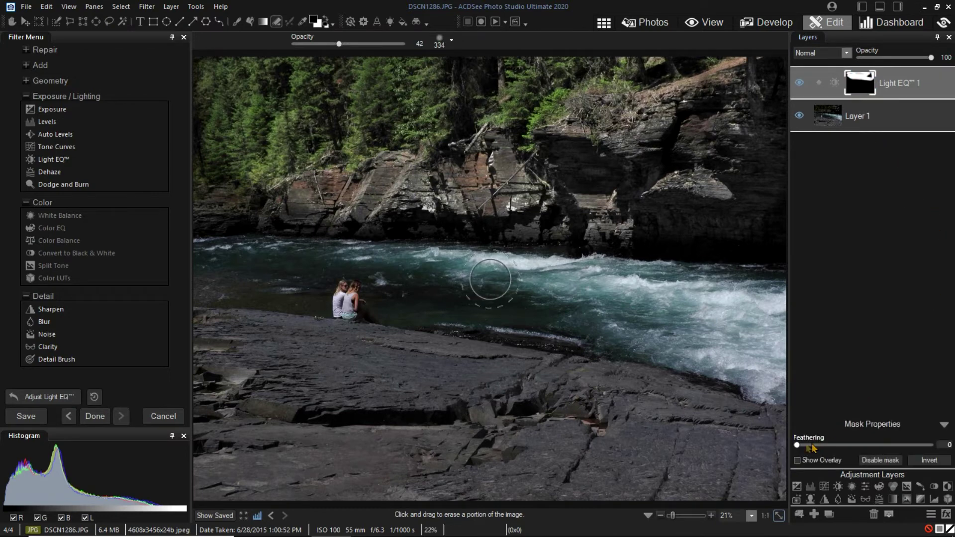
- Try Feathering, Disable Mask and Invert on the Light EQ mask, resetting each, then return to its settings
drag(796, 447, 942, 438)
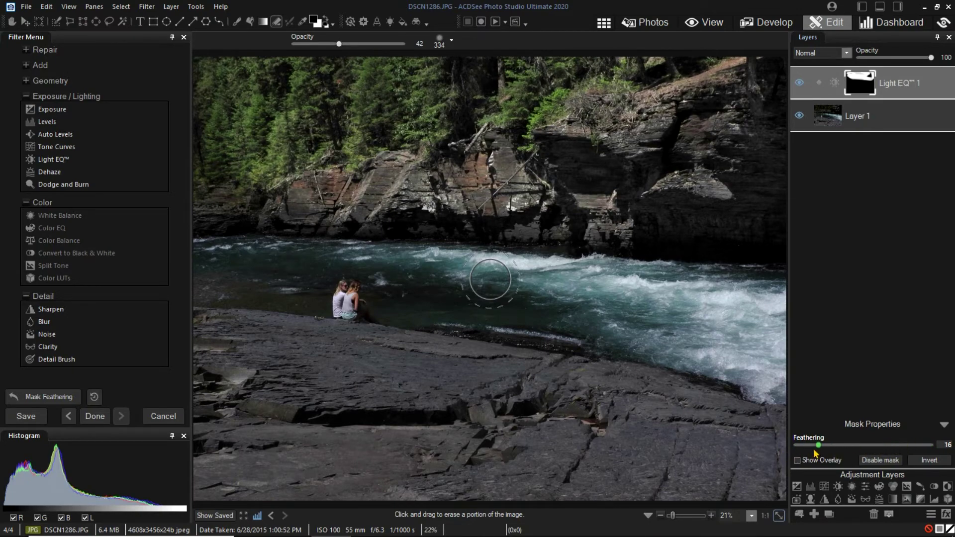
click(796, 446)
click(881, 460)
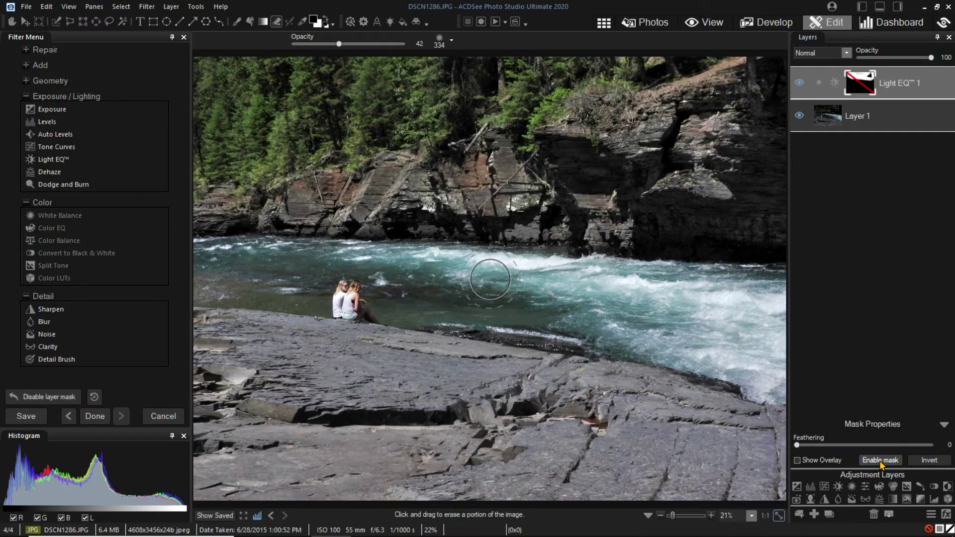
click(881, 461)
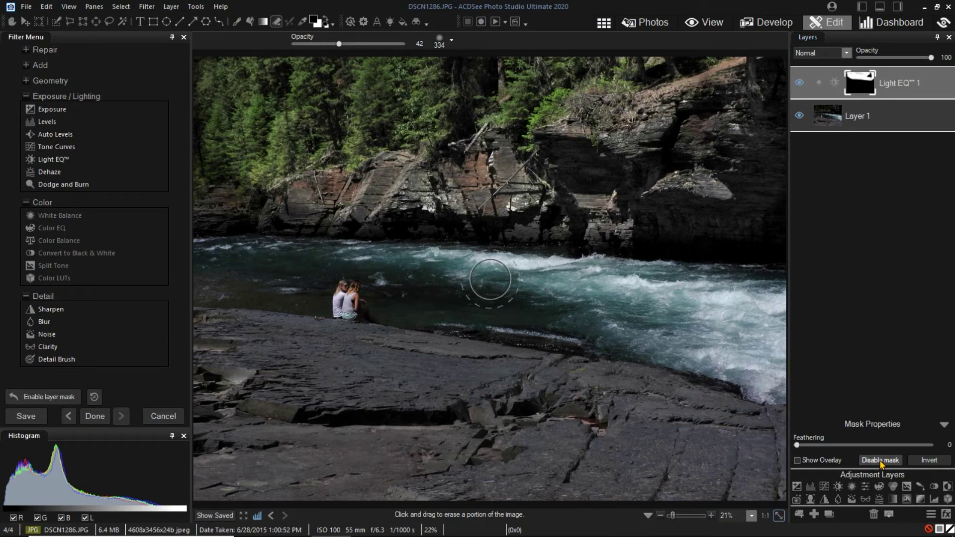
click(926, 462)
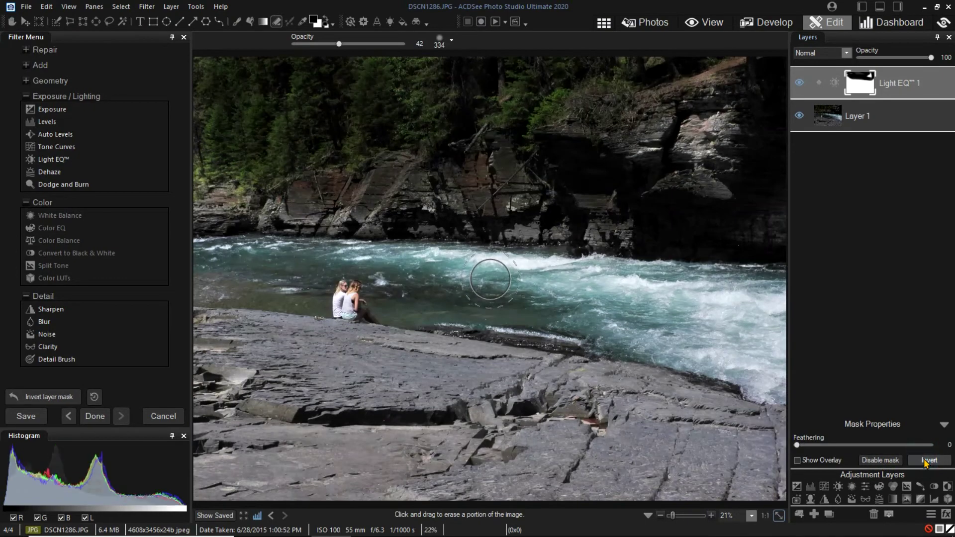
click(926, 462)
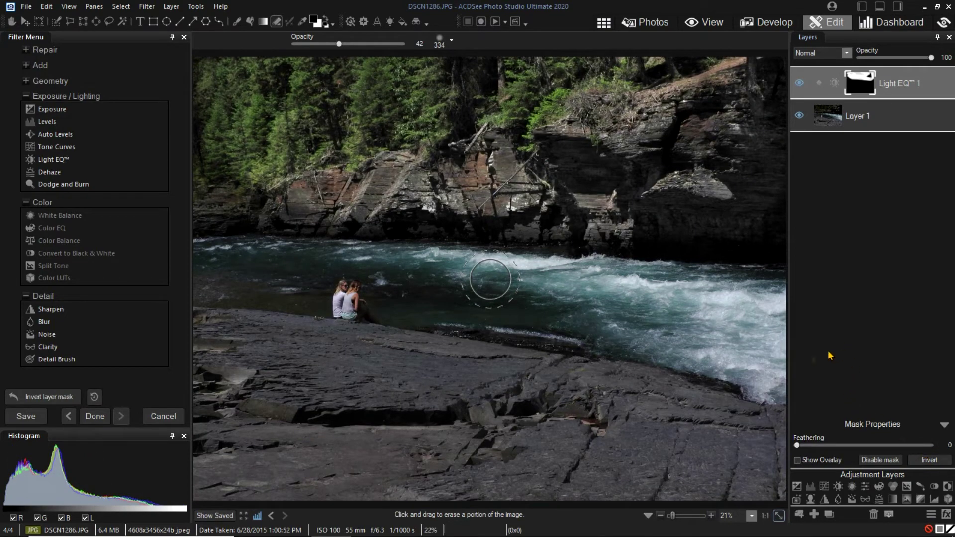
click(834, 82)
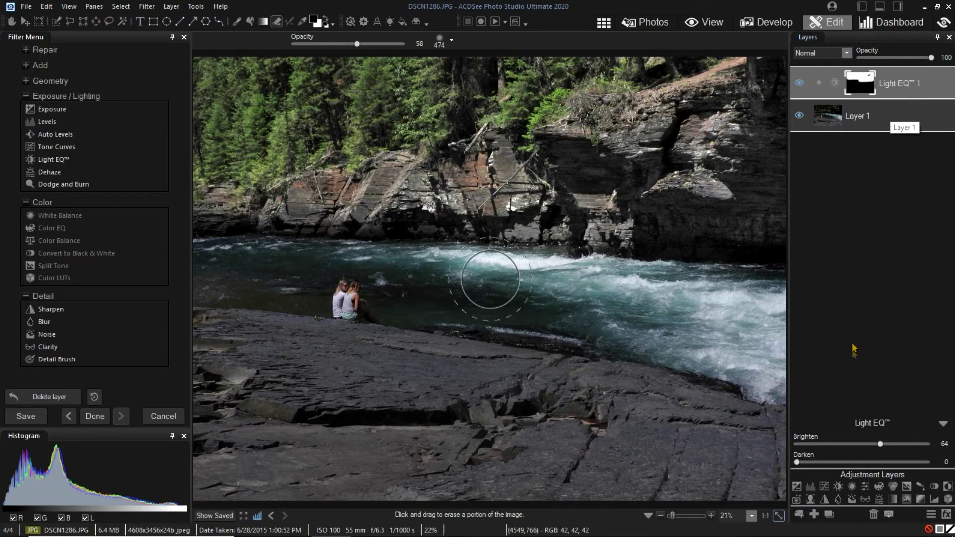
- Add a Curves 1 layer and paste the Light EQ™ 1 mask onto it
click(825, 485)
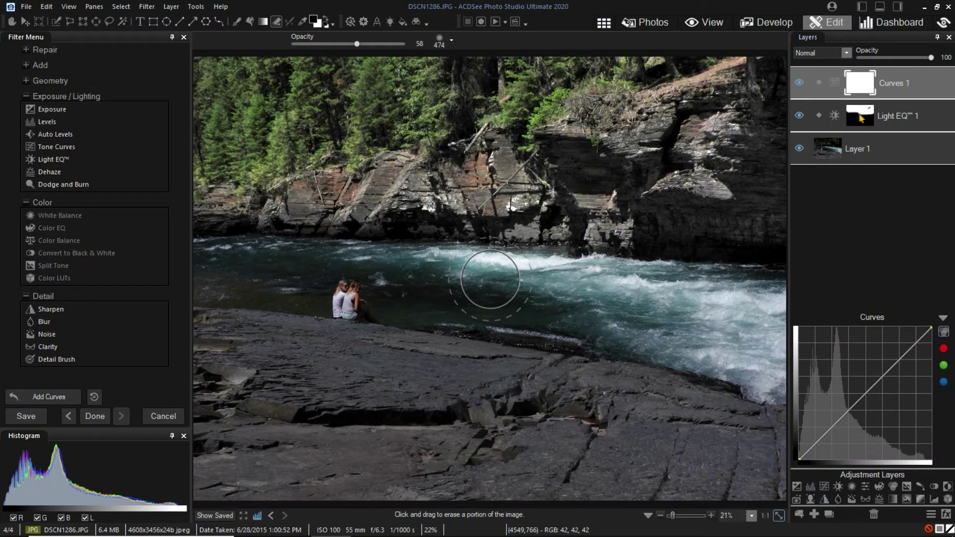
click(860, 118)
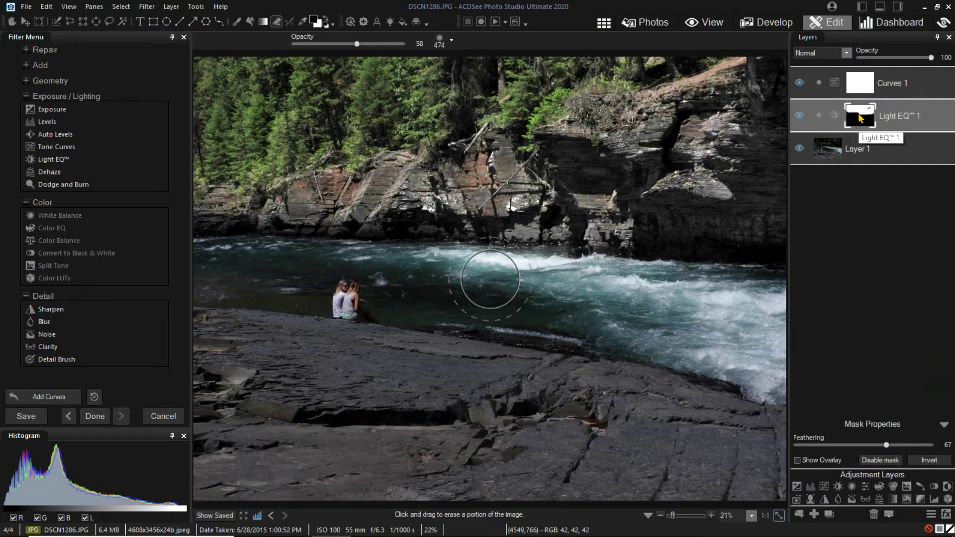
right_click(860, 118)
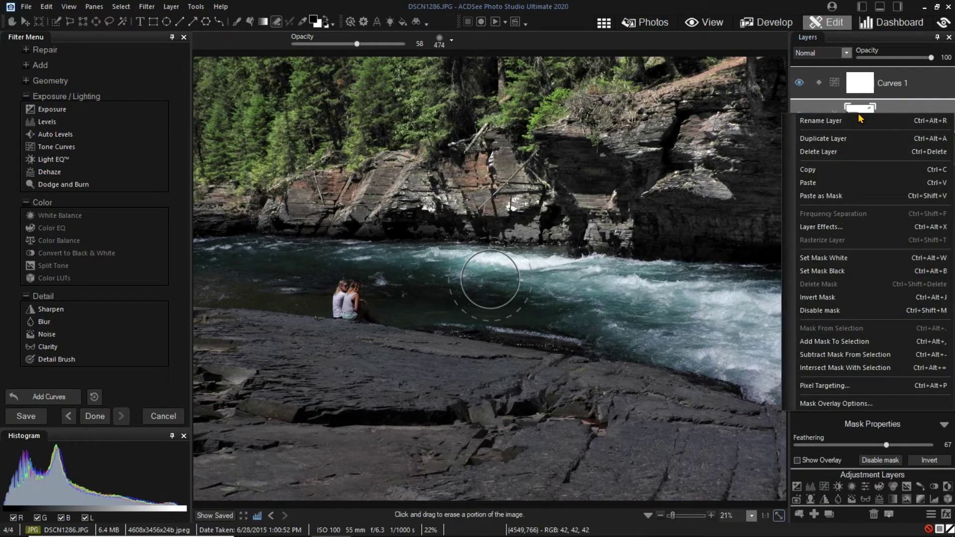
click(810, 169)
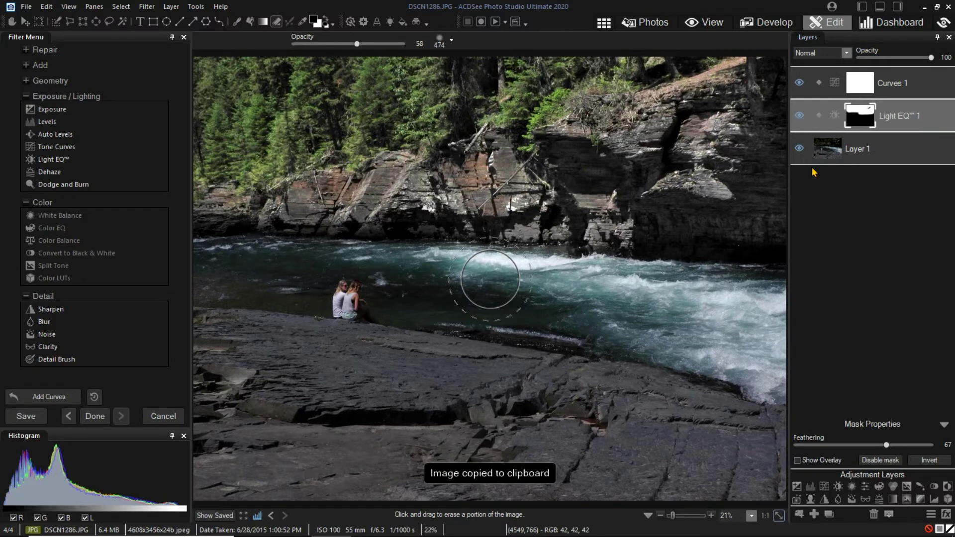
click(860, 85)
right_click(860, 84)
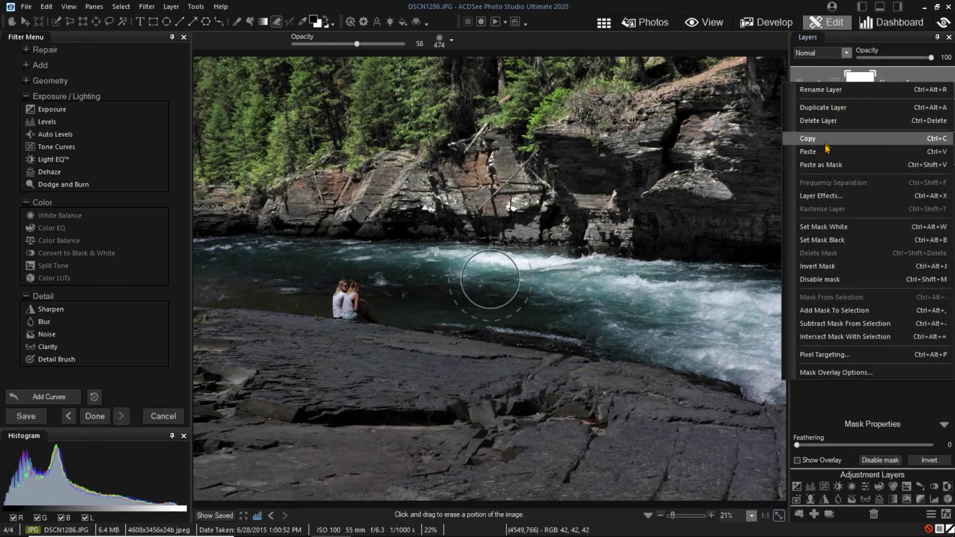
click(820, 163)
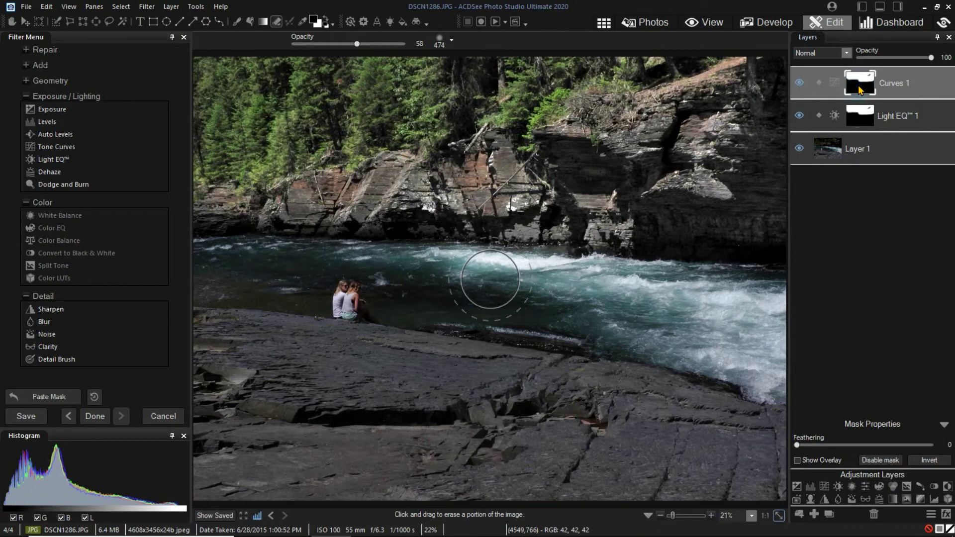
- Invert the Curves 1 mask and shape an S-curve, lowering shadows and lifting highlights
click(929, 460)
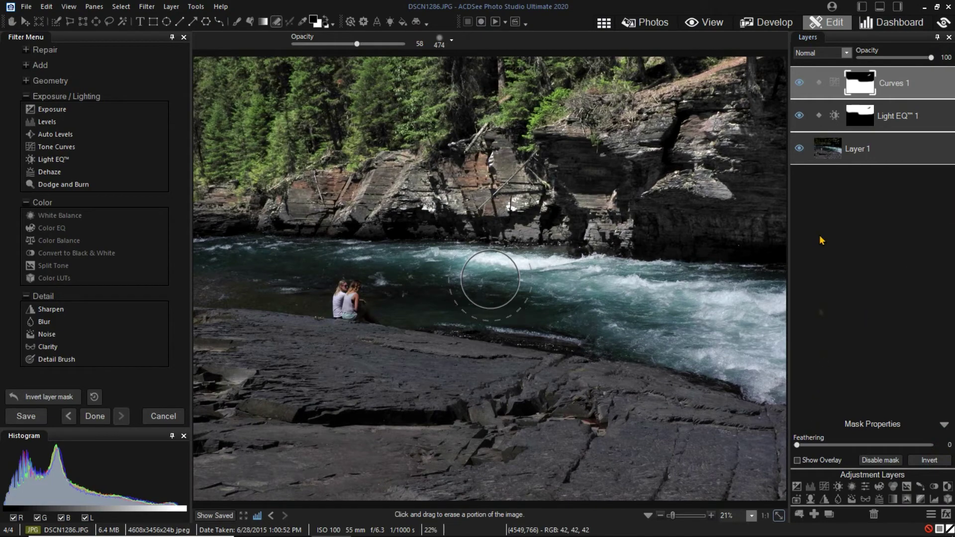
click(901, 86)
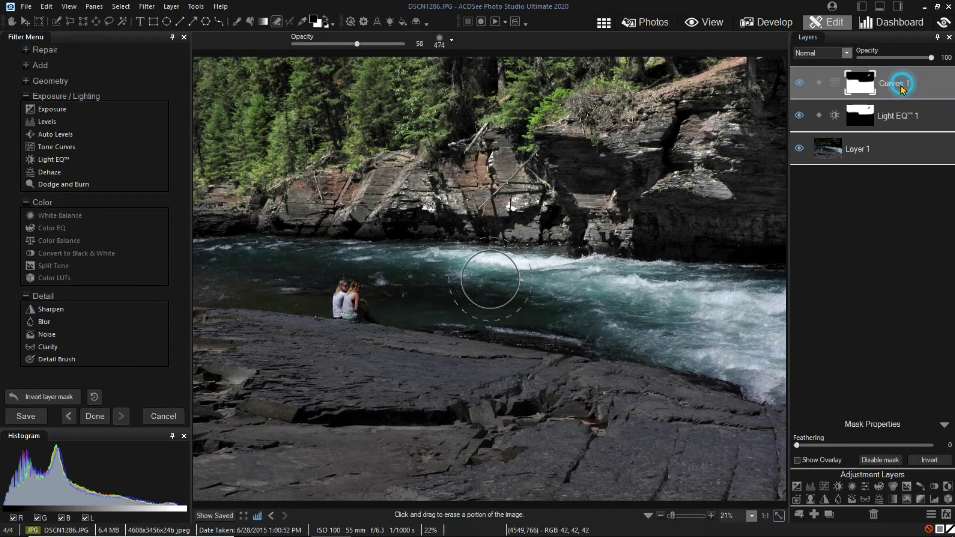
drag(829, 431, 826, 442)
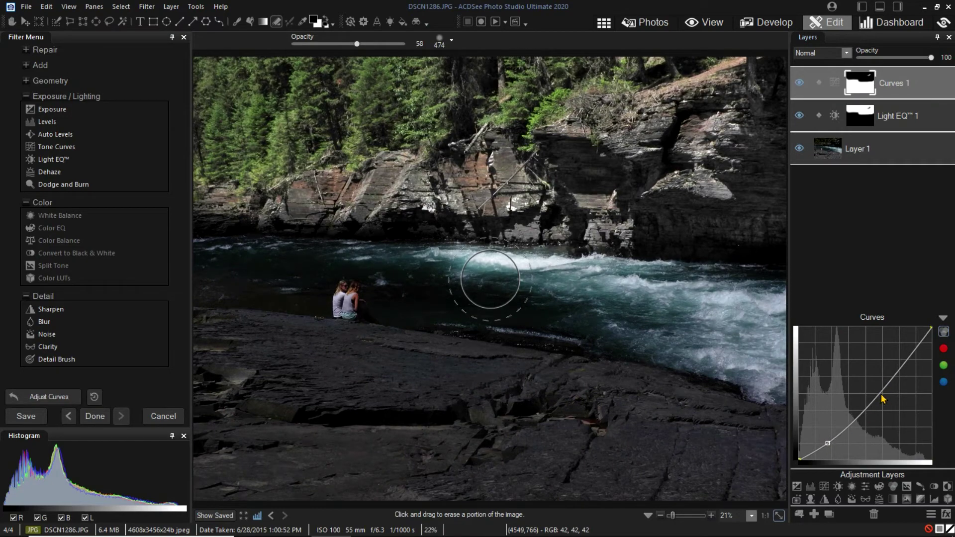
drag(883, 399, 875, 365)
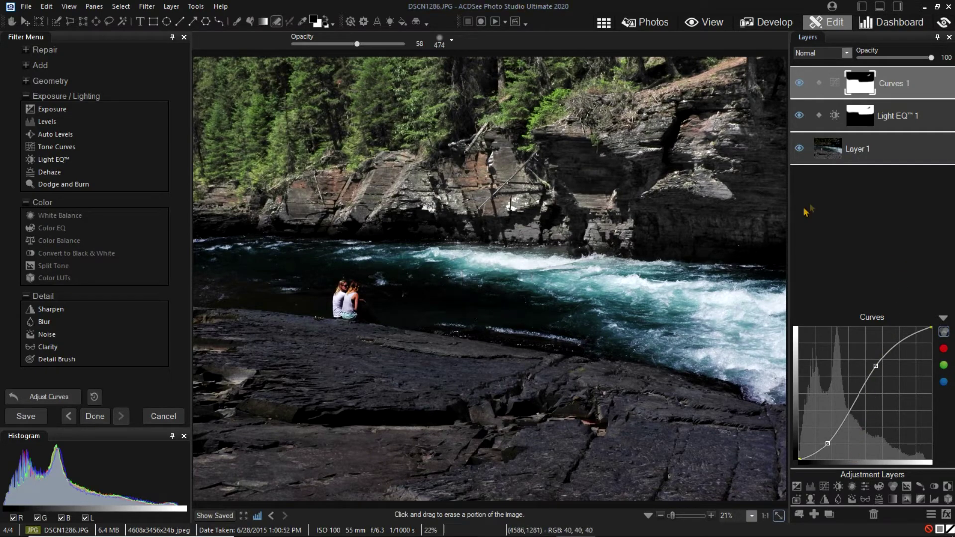
- Duplicate Layer 1, place Layer 1 copy 1 above it, and compare by toggling visibility
click(893, 146)
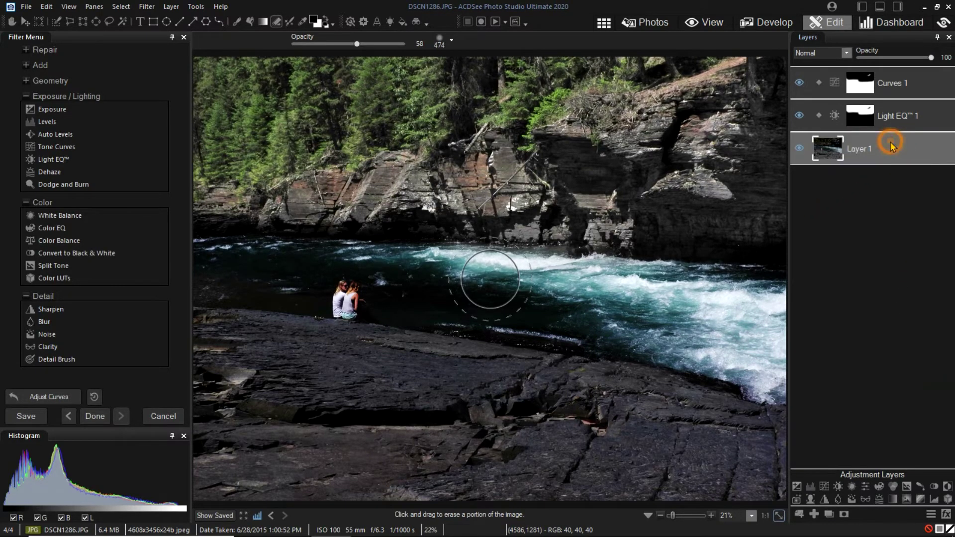
right_click(891, 145)
click(813, 161)
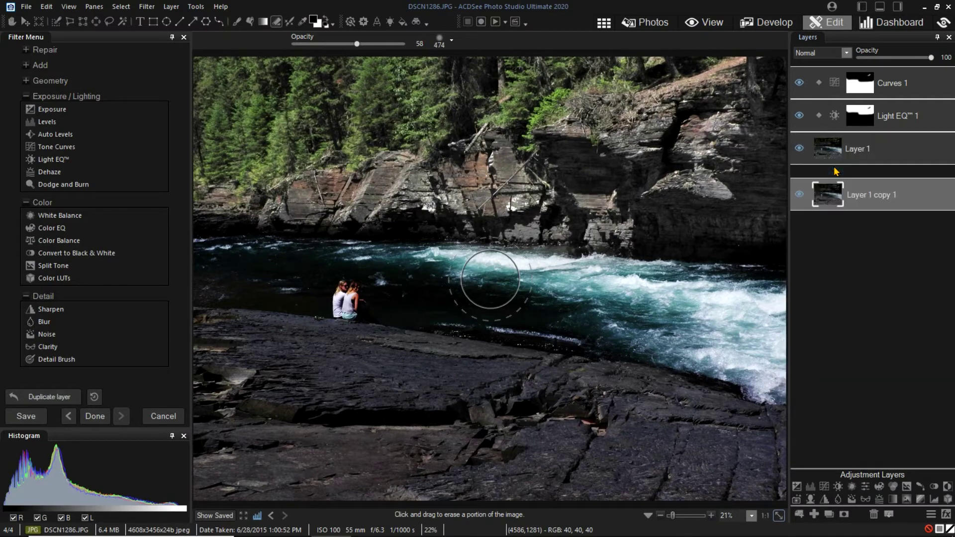
drag(836, 172, 837, 177)
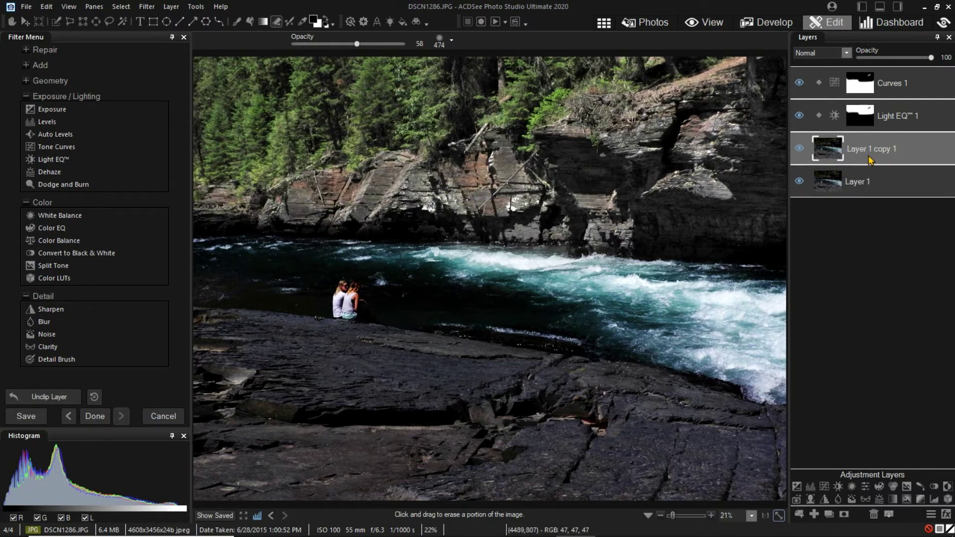
click(799, 148)
click(799, 148)
click(799, 181)
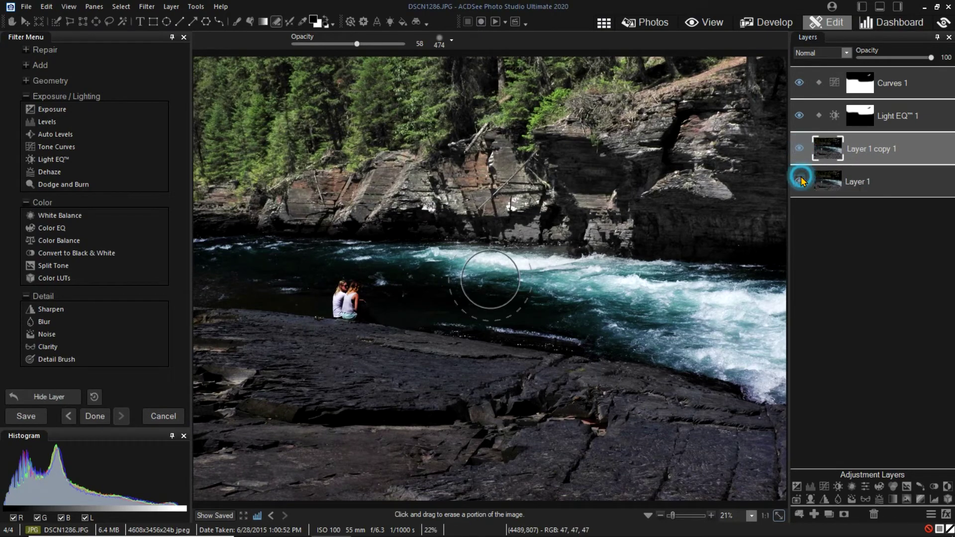
click(799, 182)
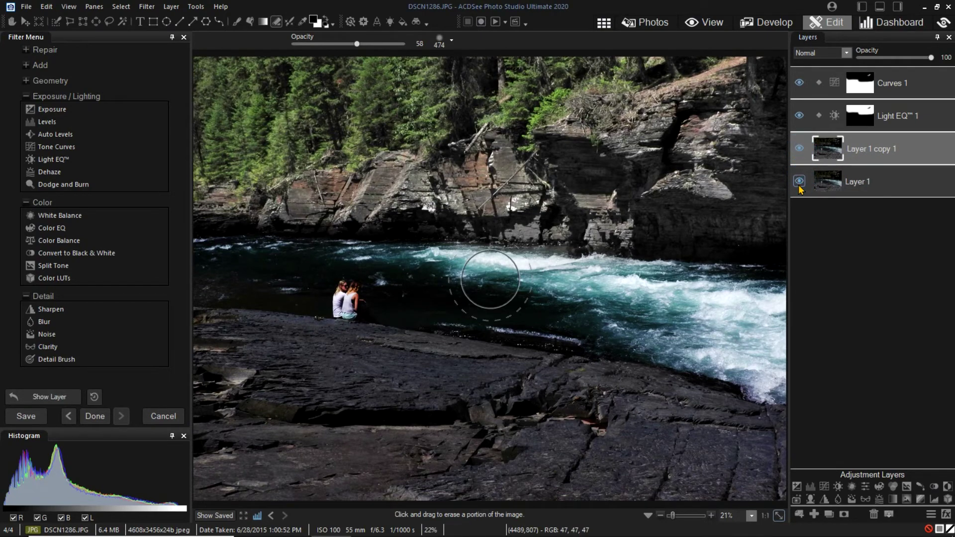
- Clip Light EQ™ 1 and Curves 1 to Layer 1 copy 1, then preview the difference
click(818, 115)
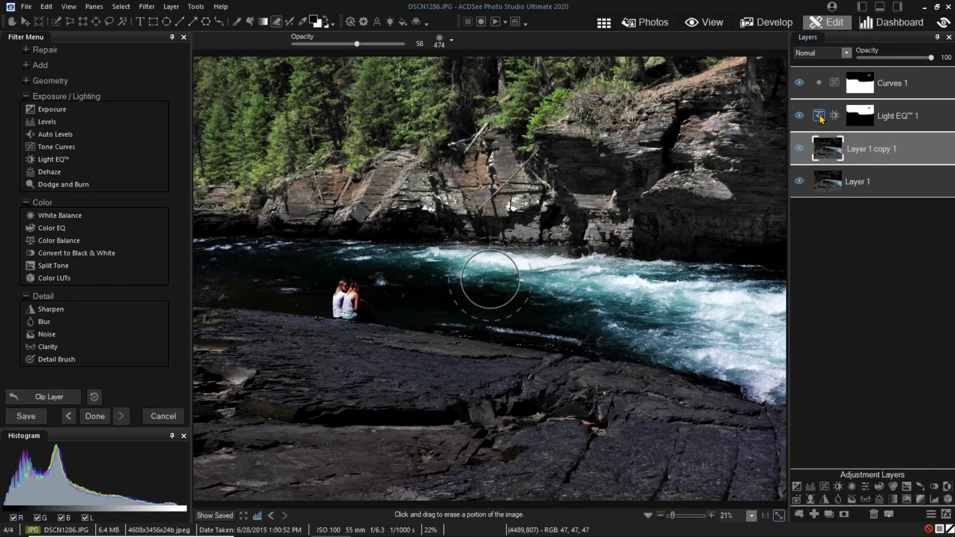
click(819, 84)
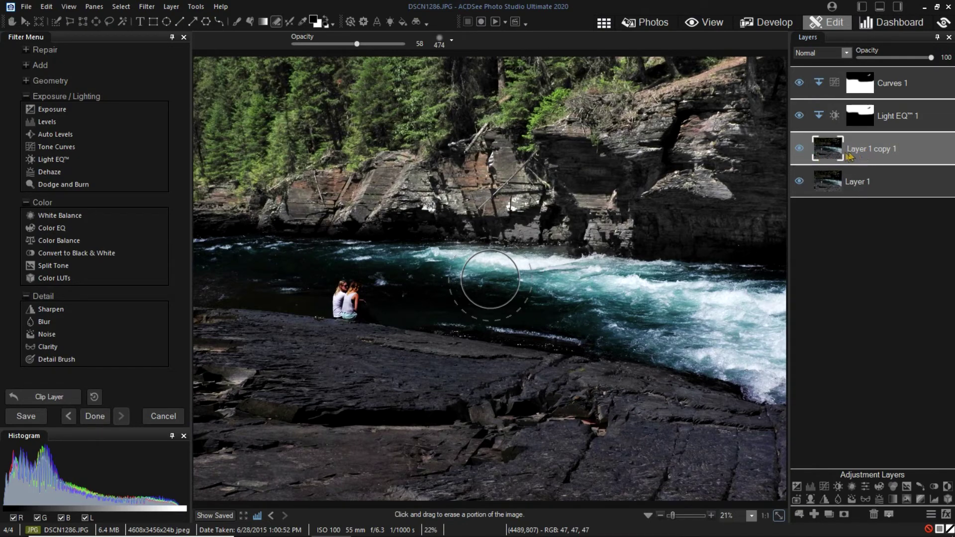
click(799, 149)
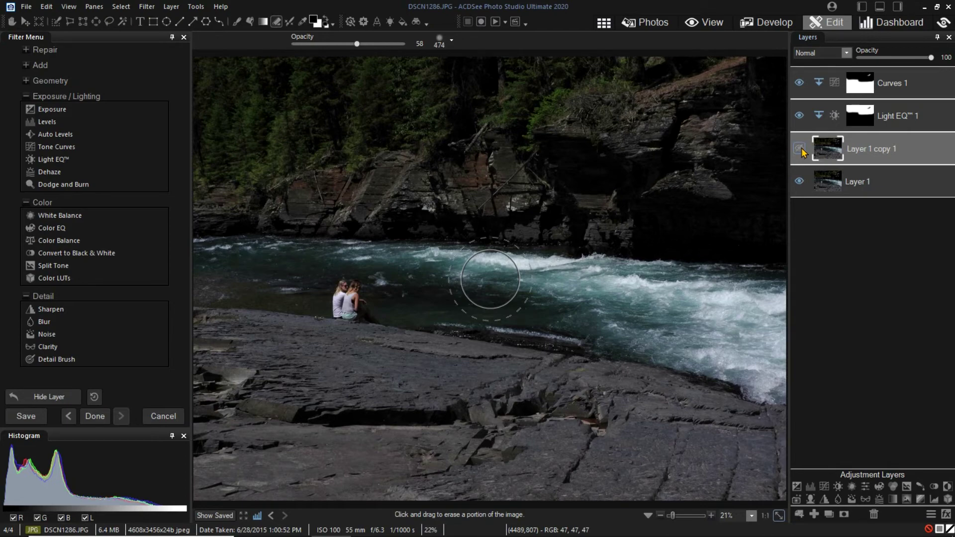
click(799, 149)
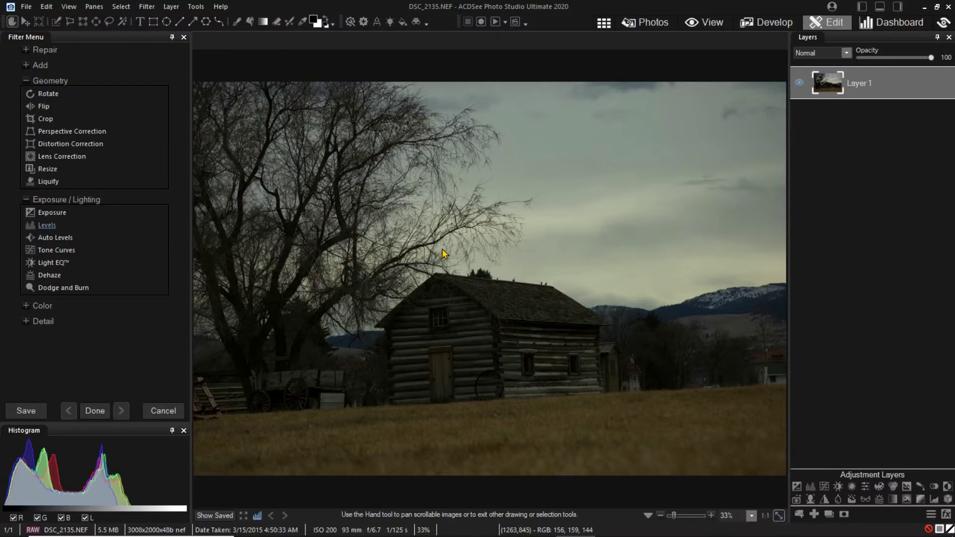
- Bring up the context options for the cabin photo's Layer 1
right_click(878, 86)
- Duplicate Layer 1, then straighten the original 2.6 degrees right along the field line
click(826, 107)
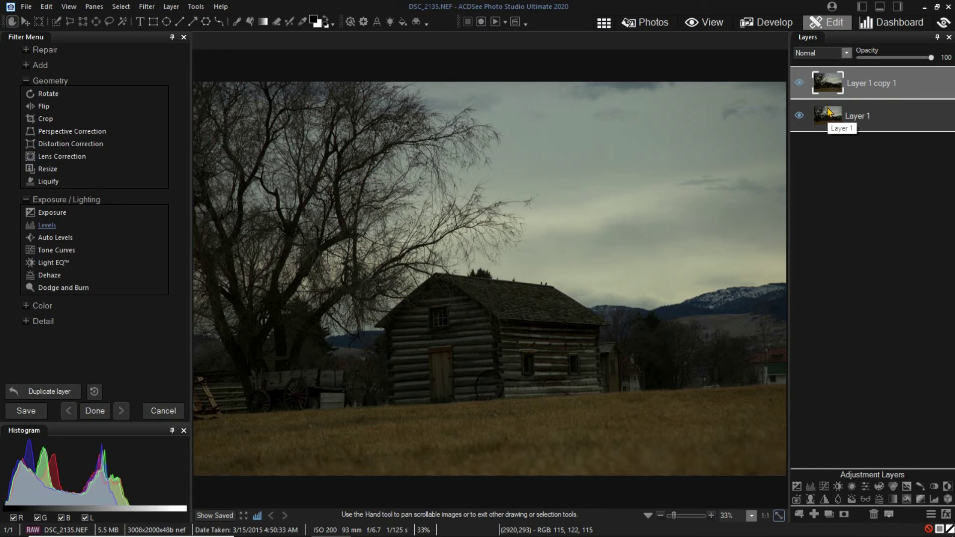
click(828, 112)
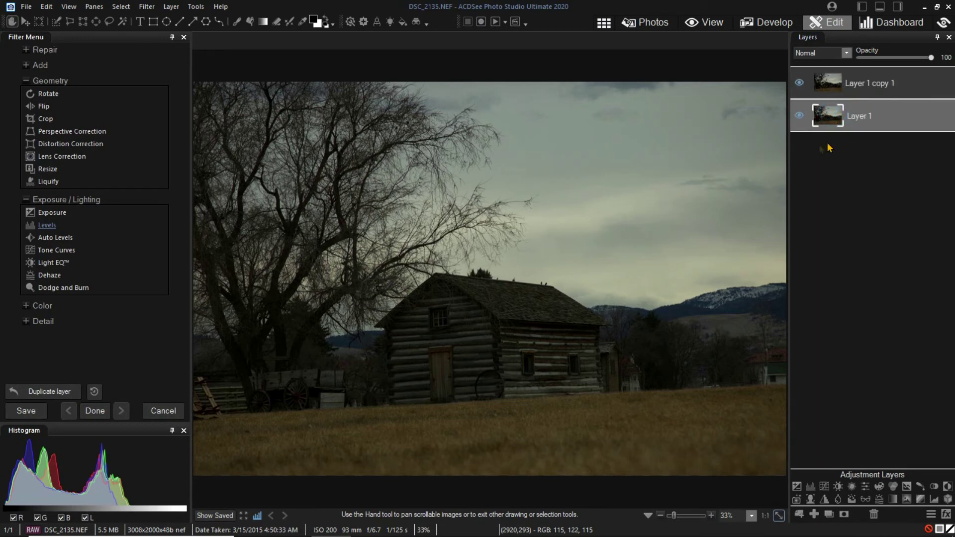
click(44, 96)
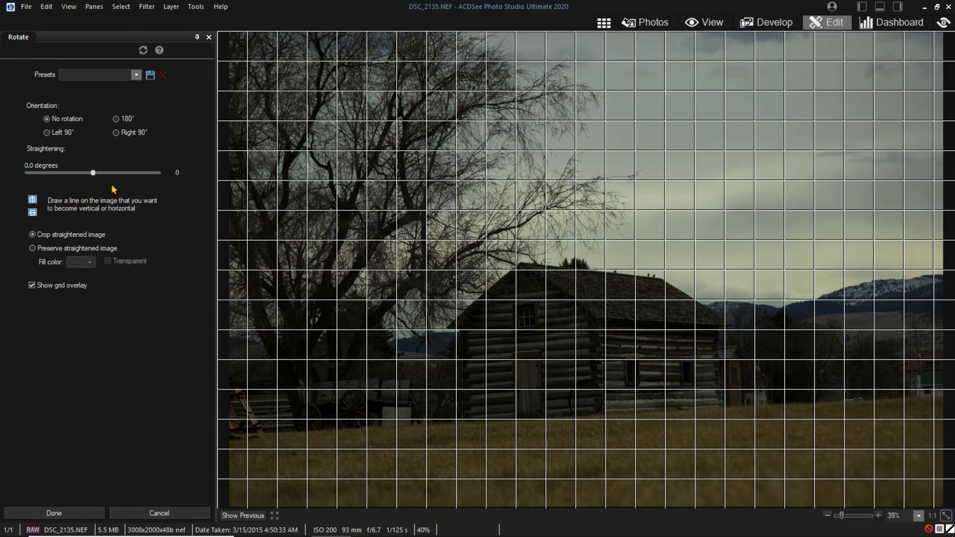
drag(93, 172, 94, 172)
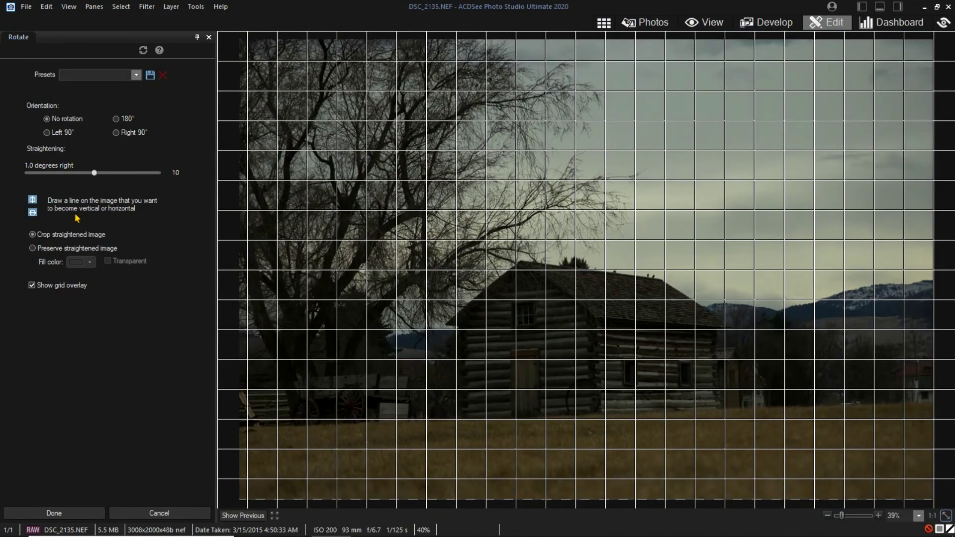
click(33, 199)
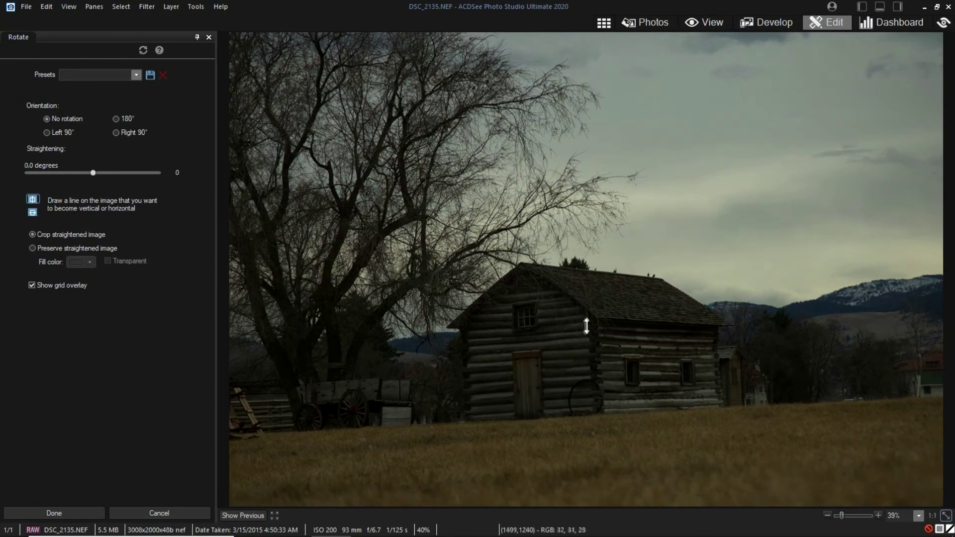
drag(591, 323, 593, 421)
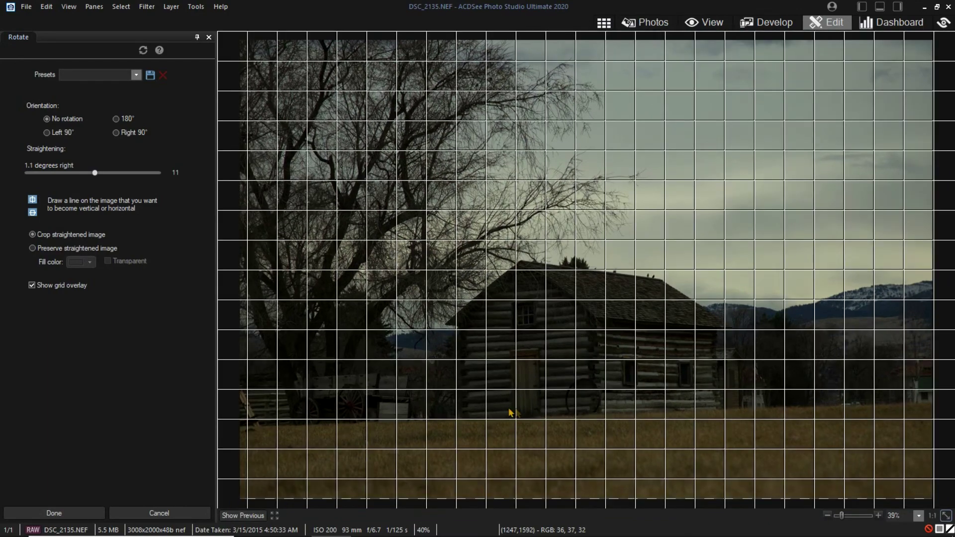
click(32, 212)
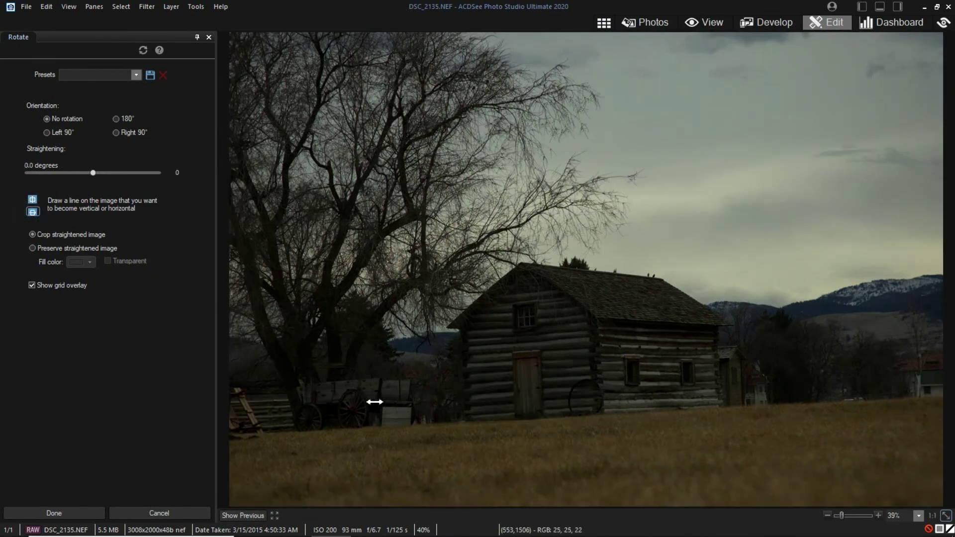
drag(273, 426, 847, 402)
click(70, 513)
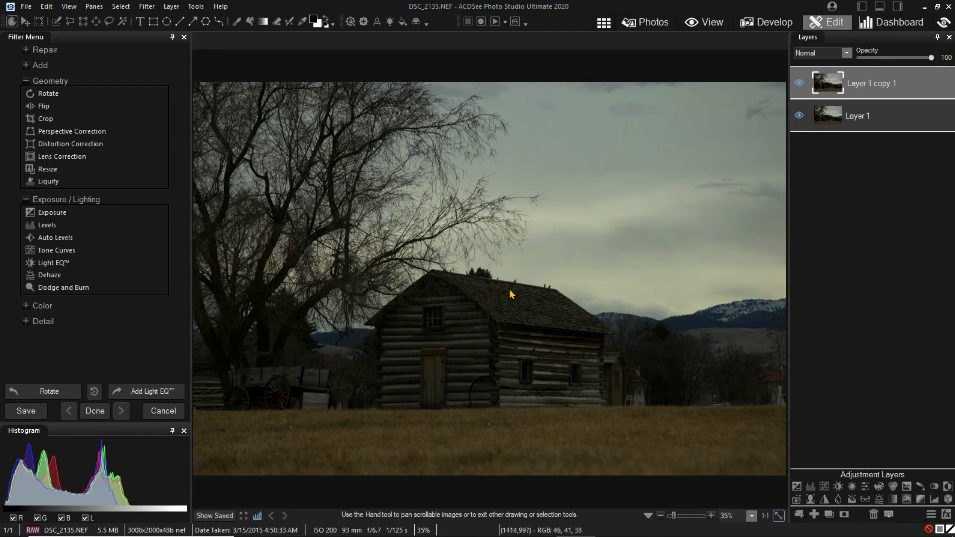
- Add a Light EQ™ adjustment layer brightening the straightened photo at Brighten 25
click(838, 486)
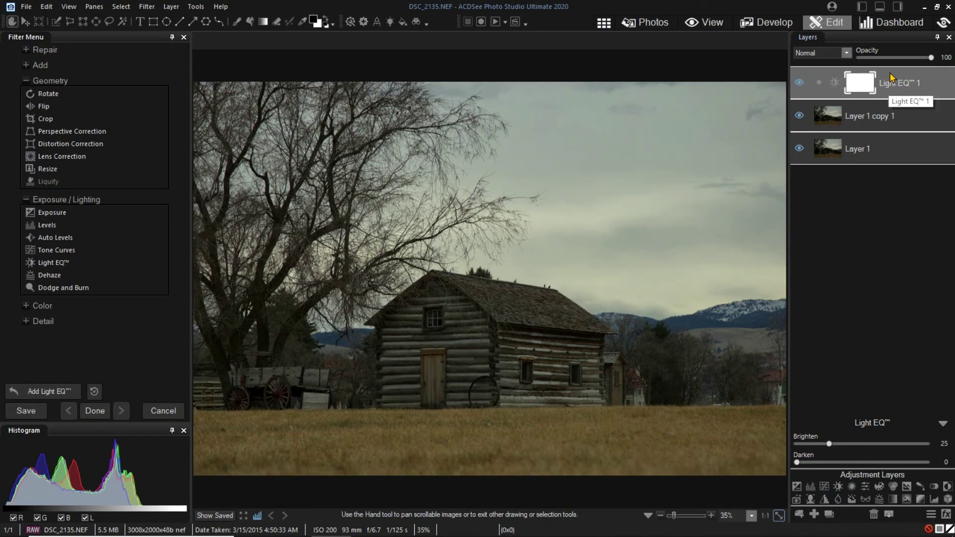
- Invert the Light EQ™ 1 mask and set up the Eraser at a lower opacity
click(864, 85)
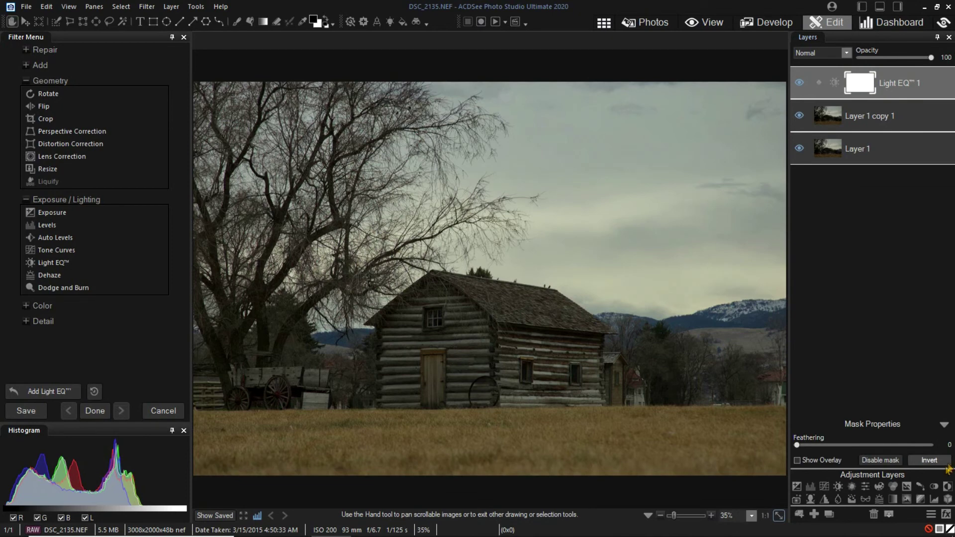
click(931, 461)
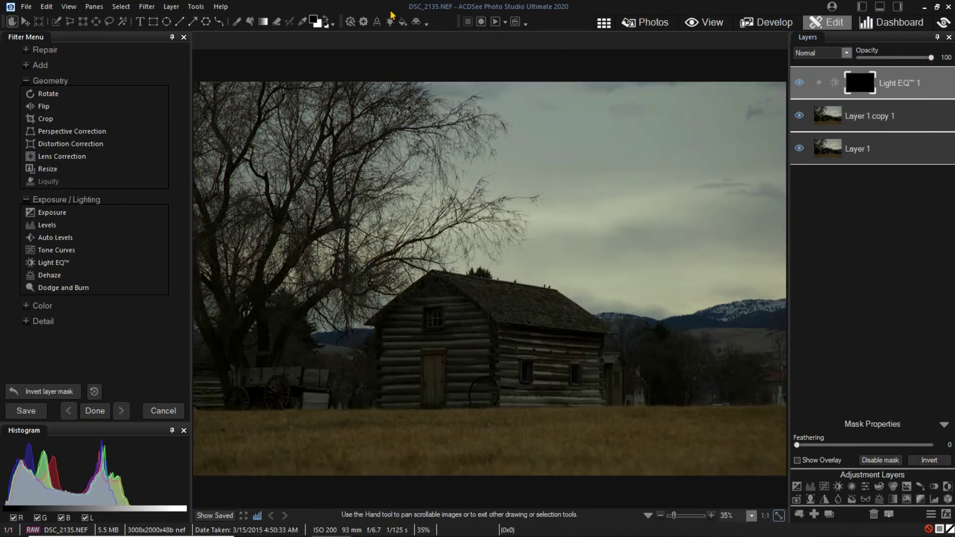
click(277, 22)
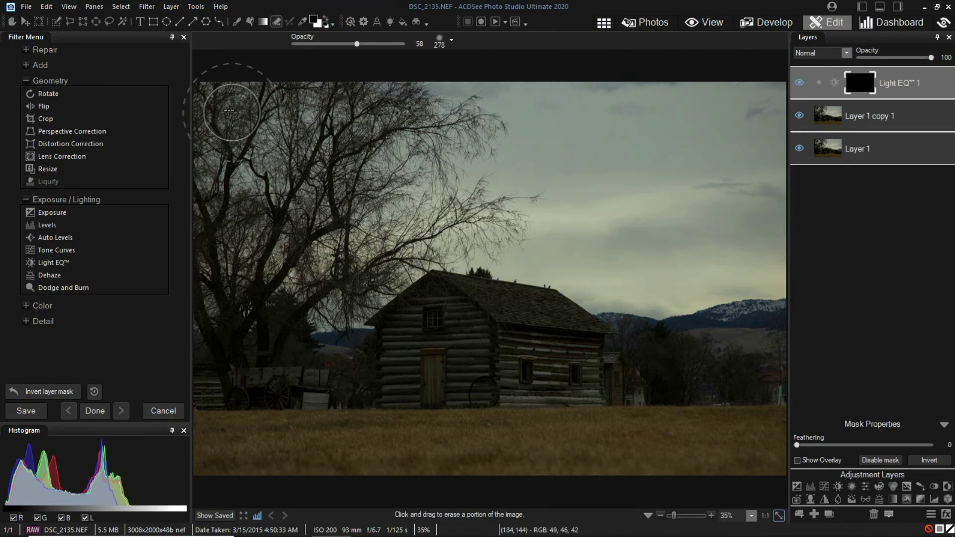
drag(357, 44, 343, 50)
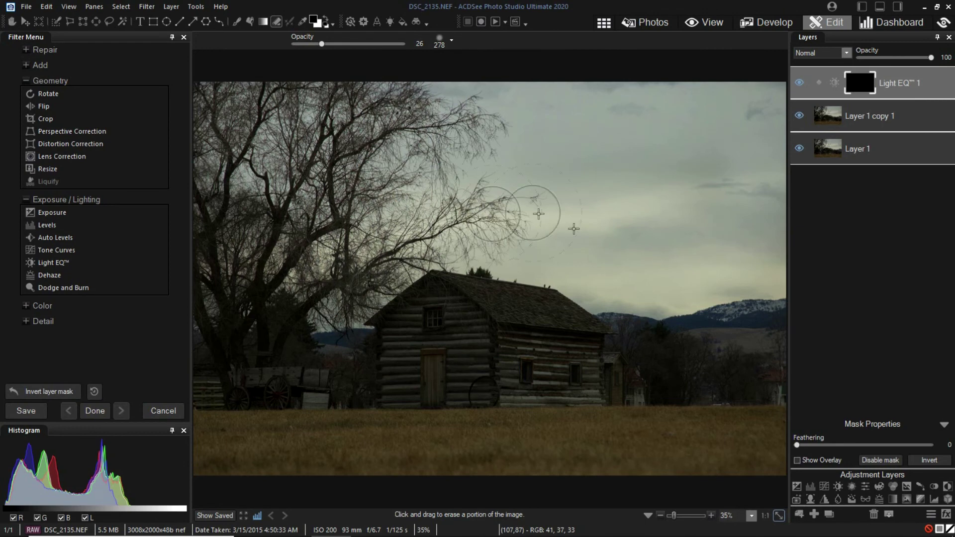
- Erase the mask over the sky and trees left of the cabin, checking with the red overlay
mouse_move(736, 271)
mouse_down()
mouse_move(516, 106)
mouse_move(644, 154)
mouse_move(664, 188)
mouse_up()
click(797, 461)
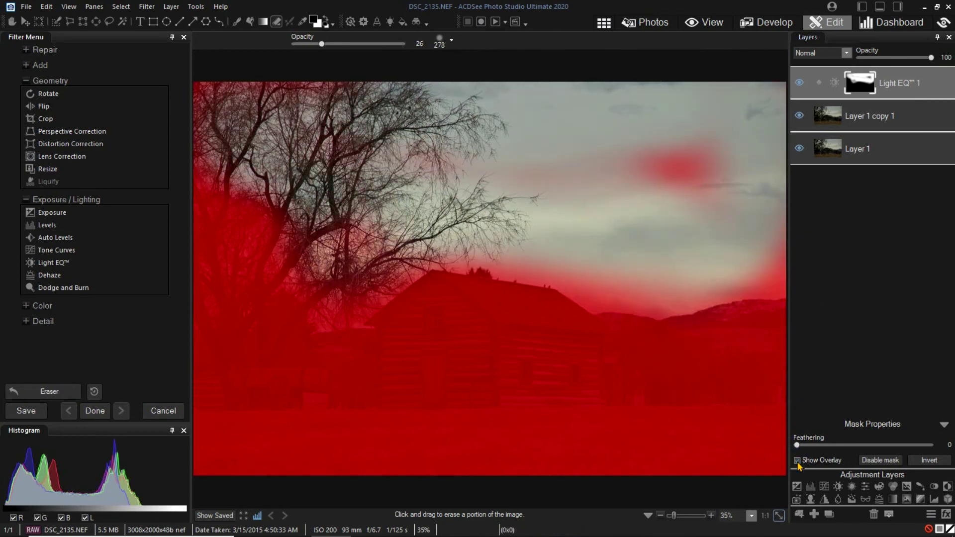
mouse_move(550, 159)
mouse_down()
mouse_move(715, 192)
mouse_move(760, 257)
mouse_move(595, 260)
mouse_move(451, 181)
mouse_up()
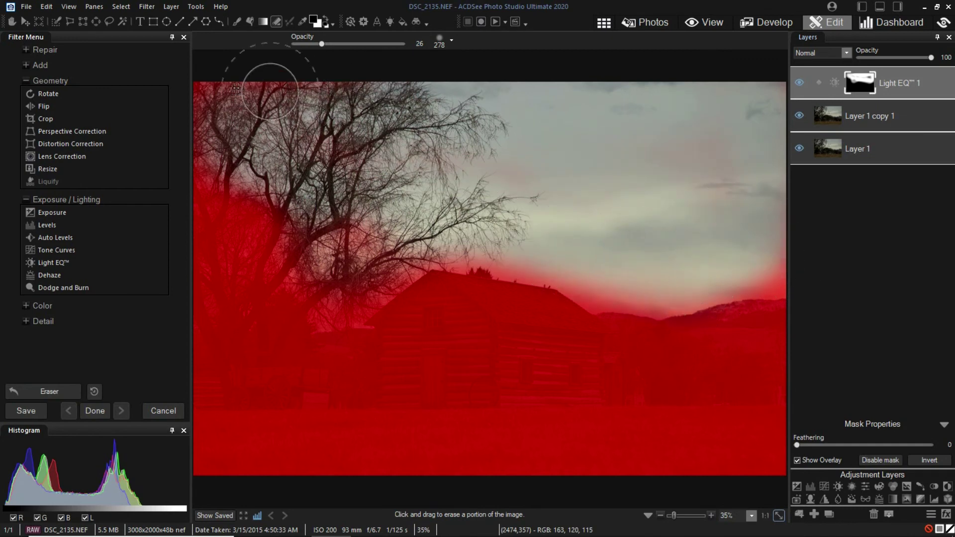
mouse_move(205, 126)
mouse_down()
mouse_move(259, 163)
mouse_move(257, 184)
mouse_move(225, 217)
mouse_move(344, 292)
mouse_move(450, 234)
mouse_up()
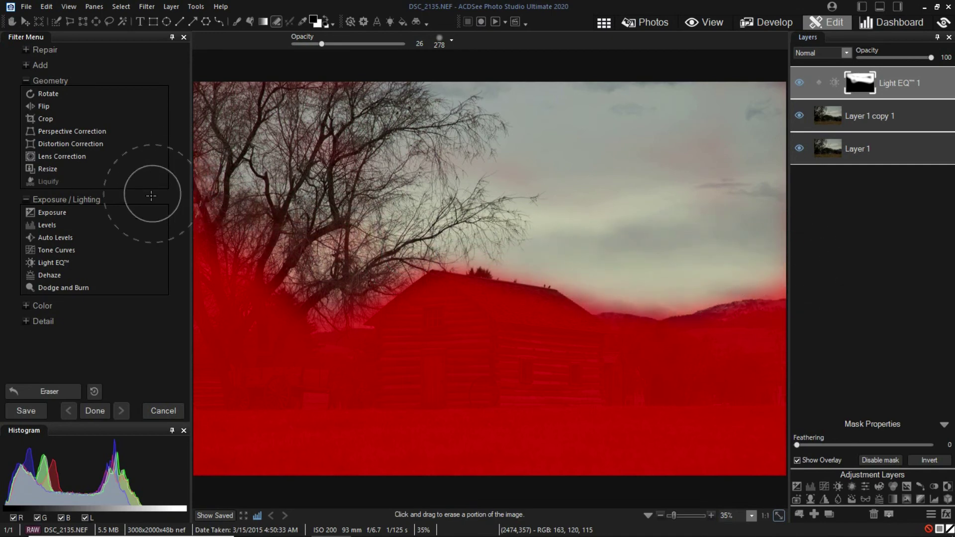
click(797, 461)
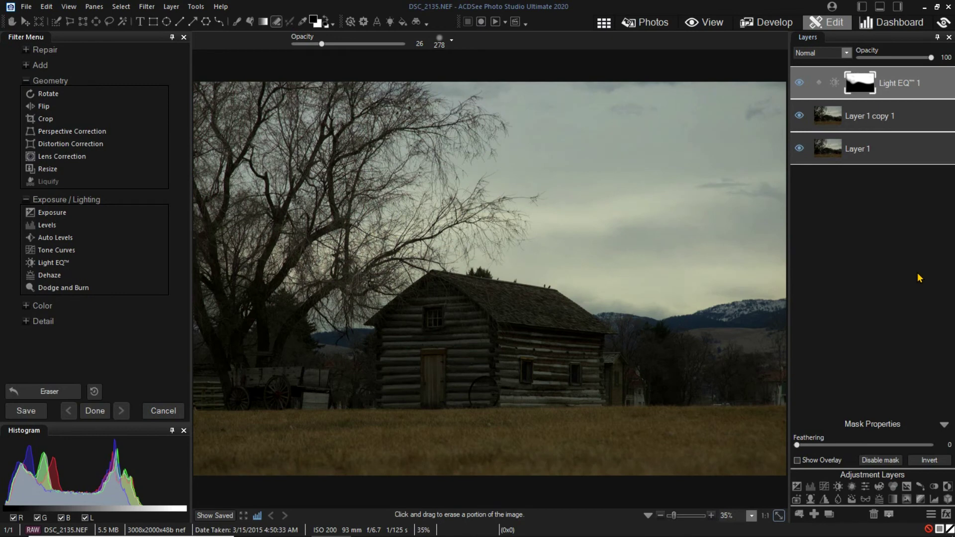
- Set Light EQ™ 1 to Brighten 33 and Darken 89 for a moodier sky
click(930, 97)
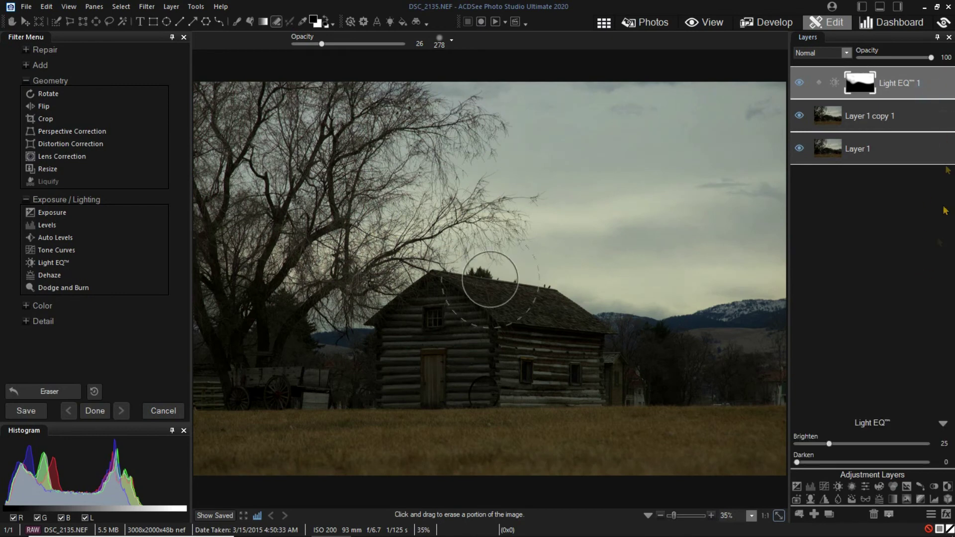
drag(829, 444, 846, 444)
drag(797, 462, 904, 465)
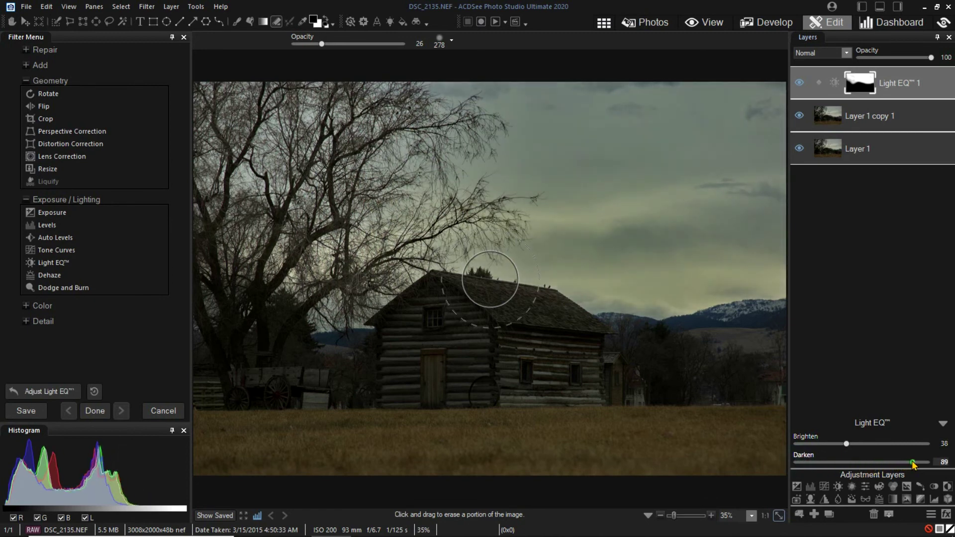
drag(846, 444, 840, 444)
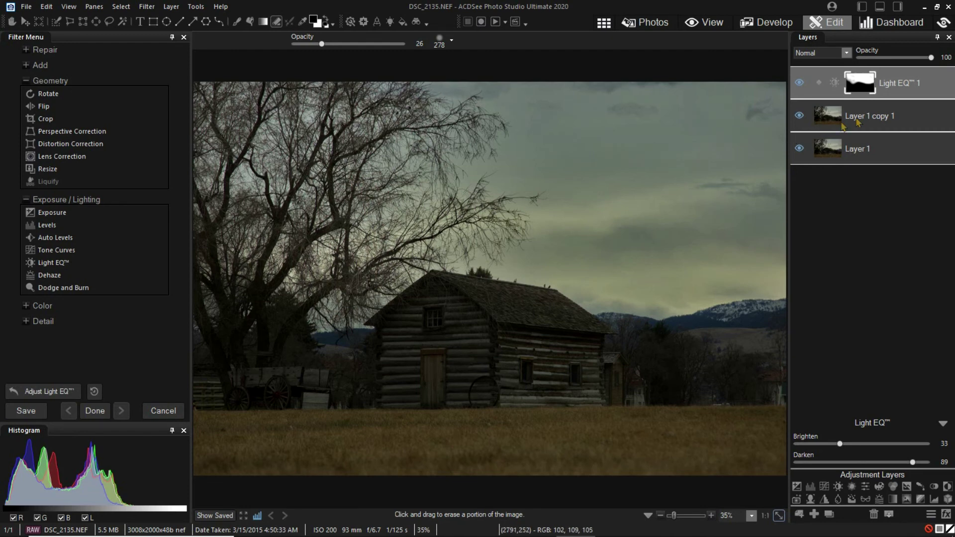
- Duplicate the Light EQ™ 1 layer and invert the copy's mask to target ground and cabin
right_click(905, 84)
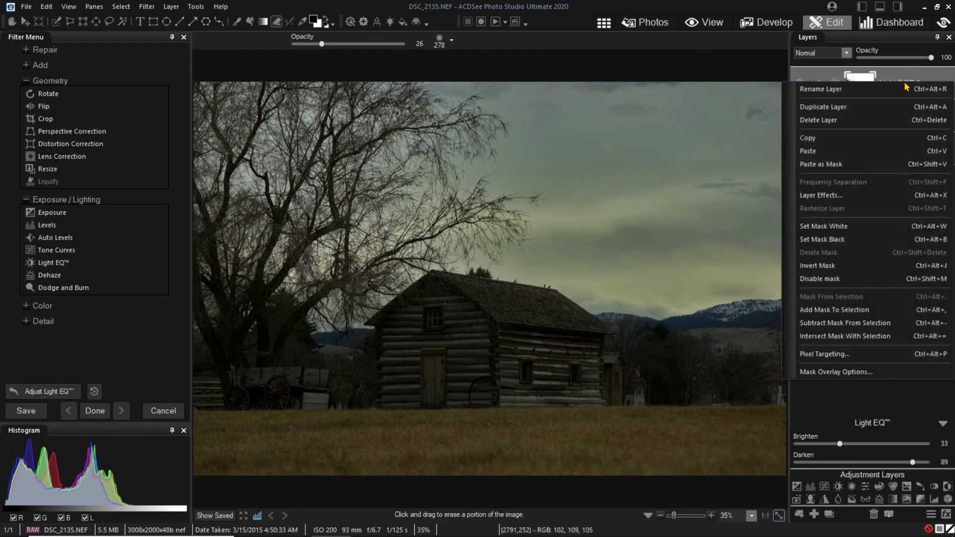
click(840, 107)
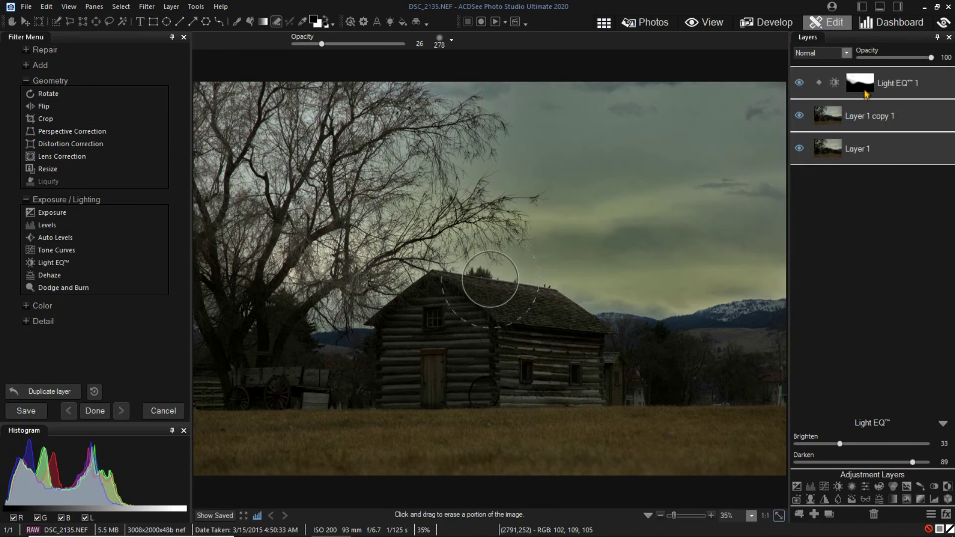
click(866, 86)
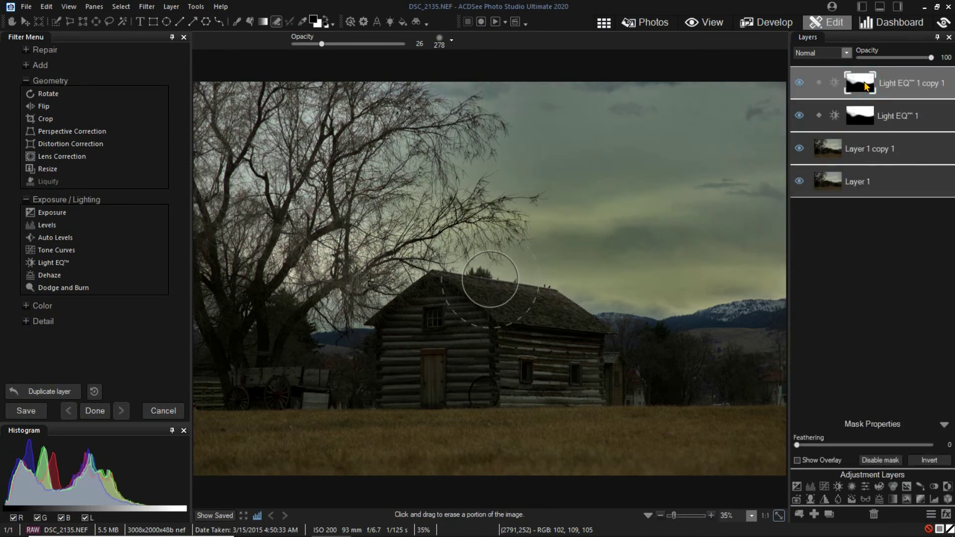
click(937, 460)
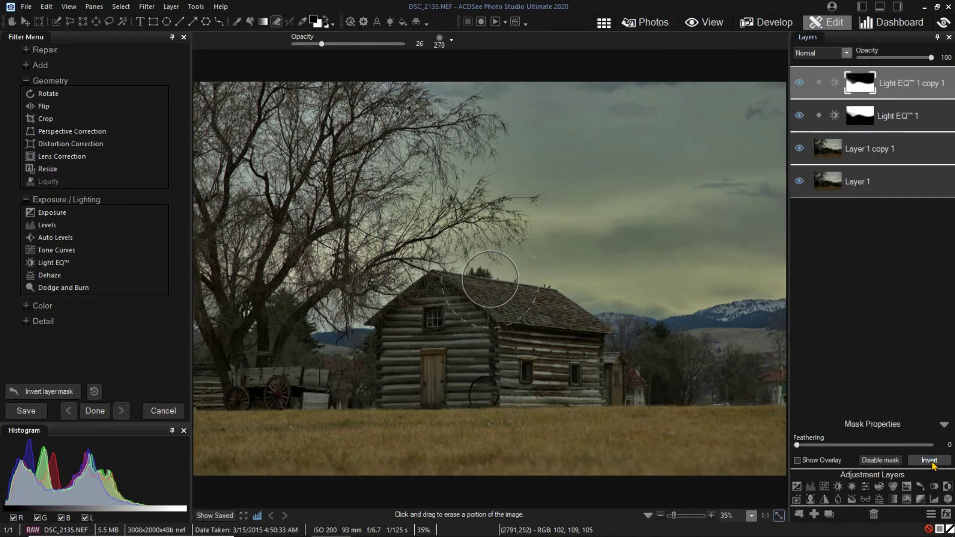
- Set the Light EQ™ 1 copy to Brighten 74 and Darken 80
click(900, 75)
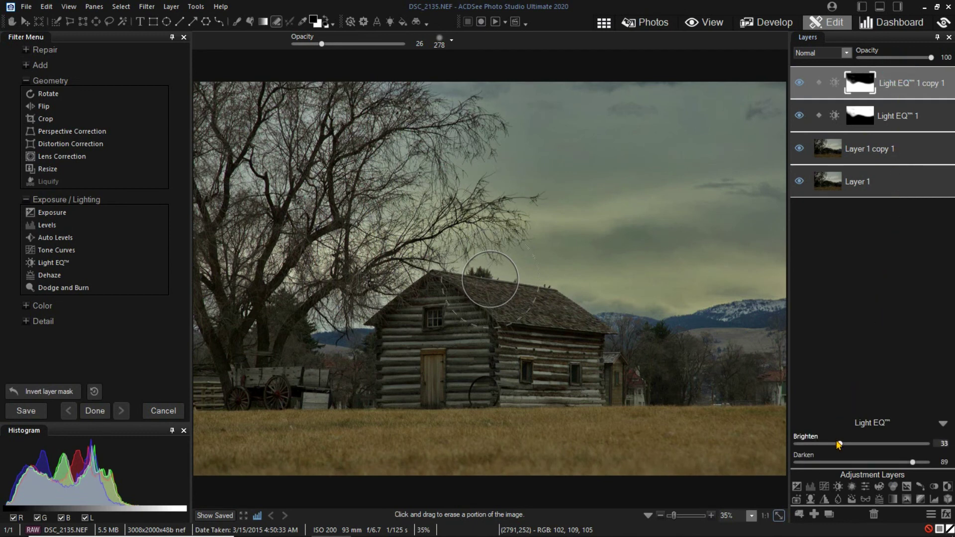
drag(841, 444, 846, 473)
mouse_move(880, 442)
mouse_down()
mouse_move(863, 444)
mouse_move(866, 461)
mouse_move(870, 444)
mouse_up()
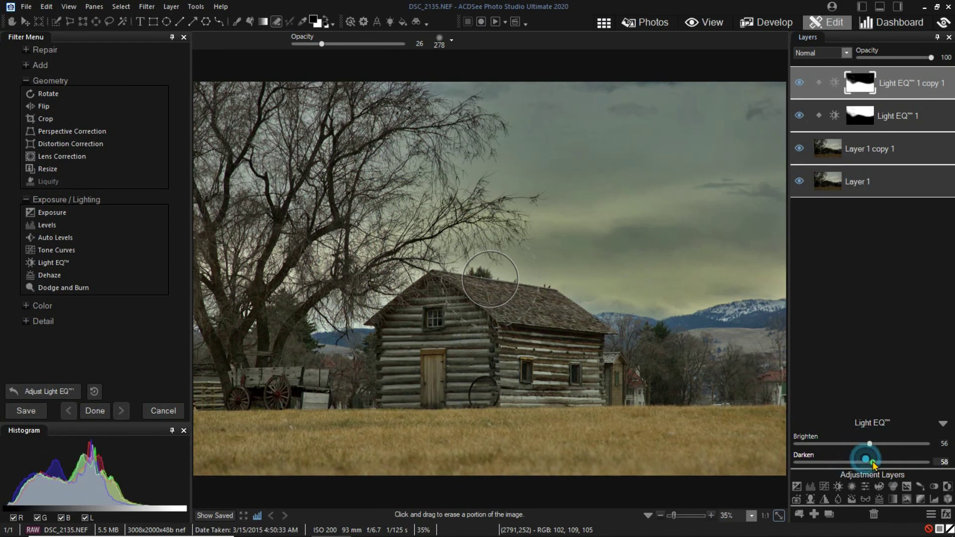
drag(871, 447, 895, 442)
click(866, 91)
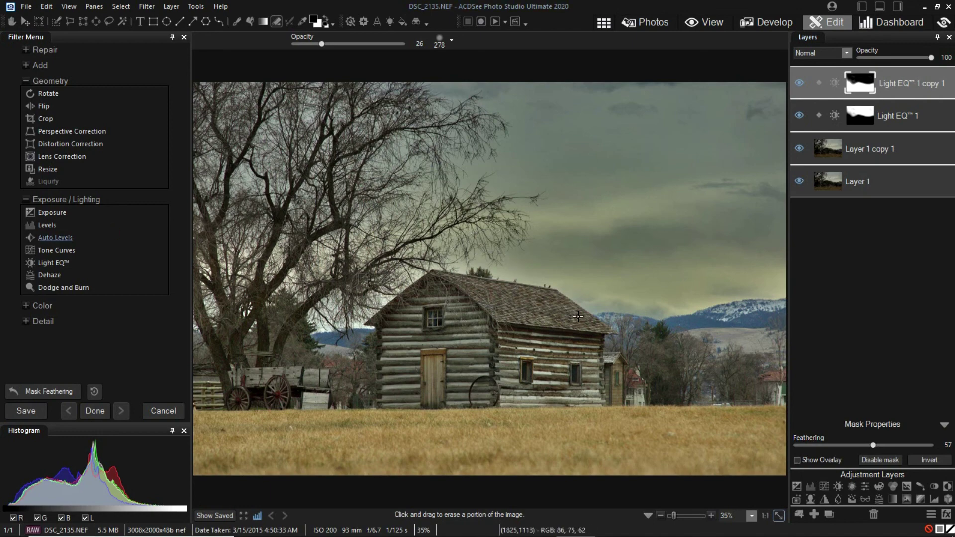
- Add a Clarity layer set to 59, then a Vibrance layer set to 36
click(865, 498)
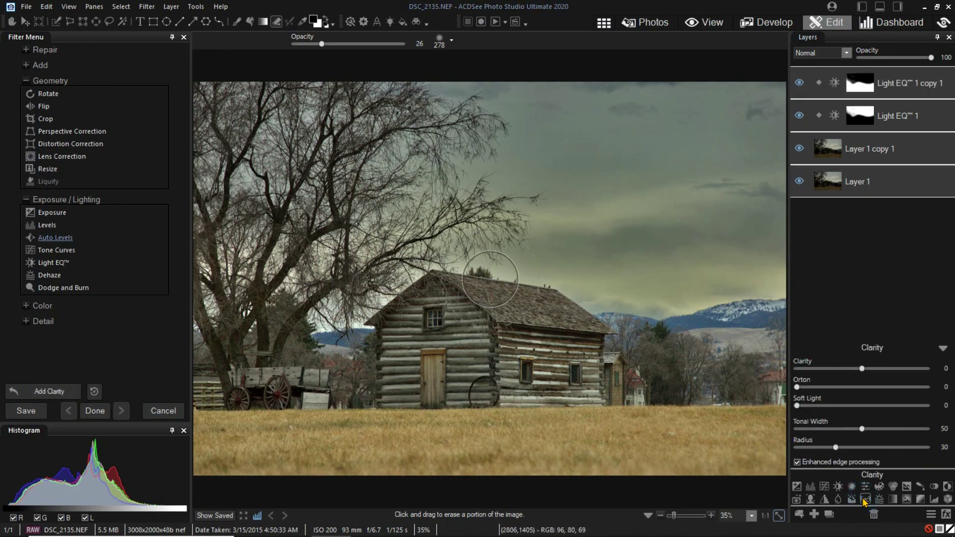
drag(862, 368, 903, 382)
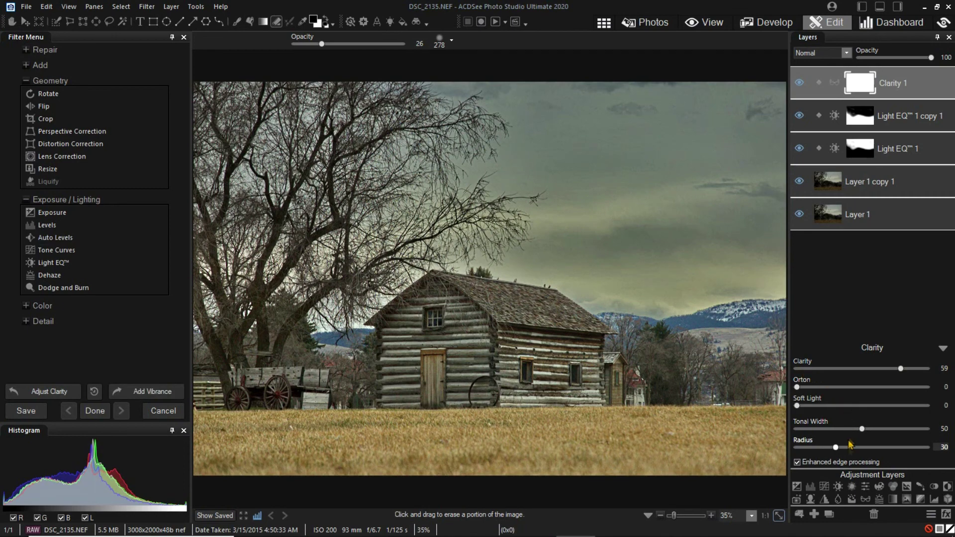
click(866, 486)
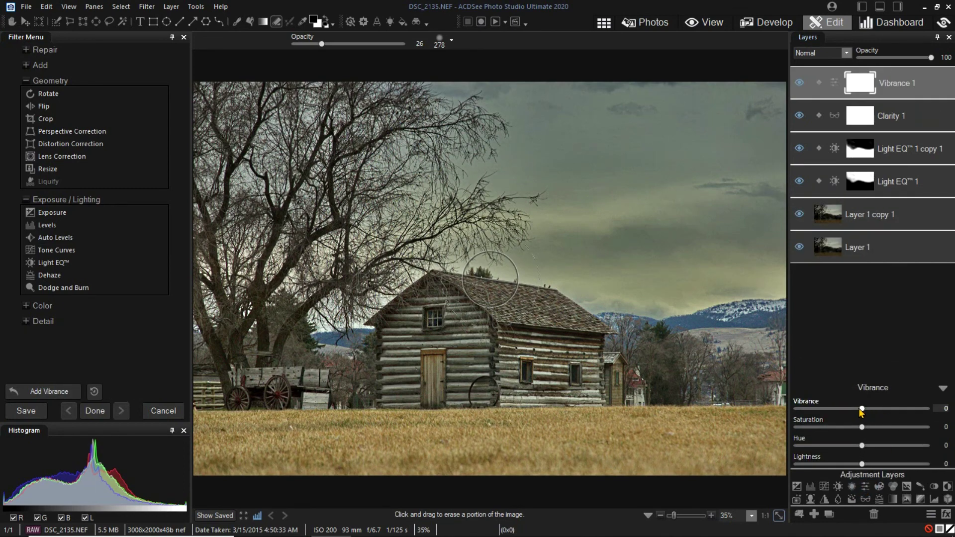
click(868, 408)
drag(871, 408, 885, 407)
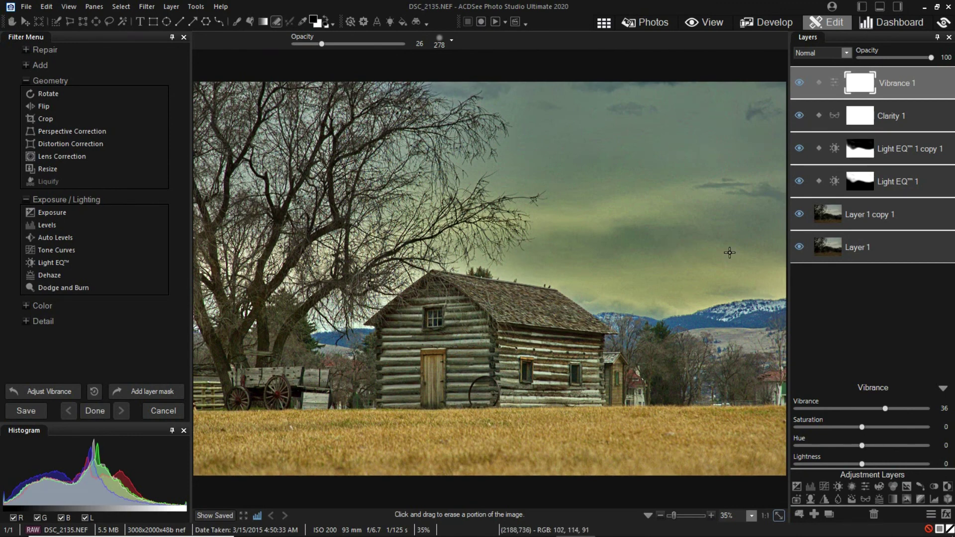
- Add a white mask to Layer 1 copy 1 and copy the Light EQ™ 1 mask
click(906, 213)
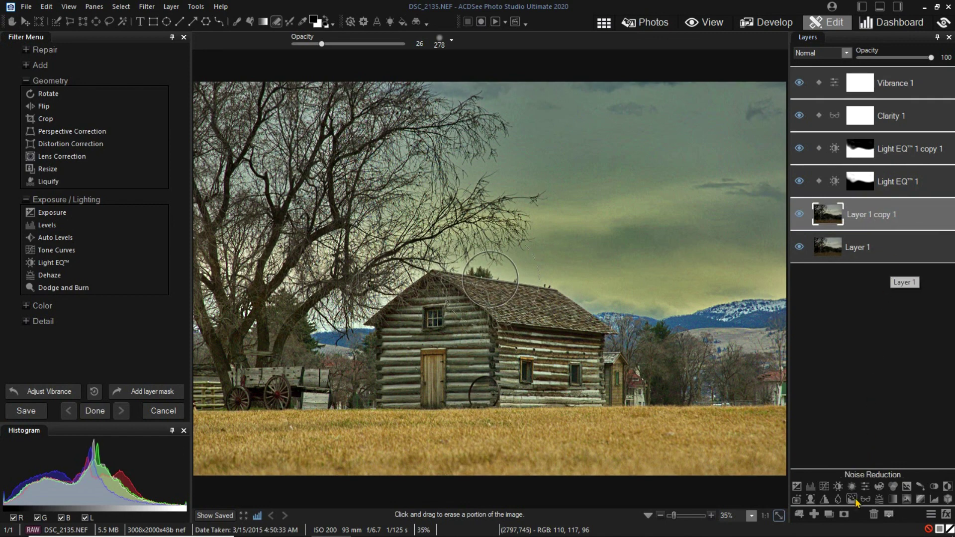
click(848, 516)
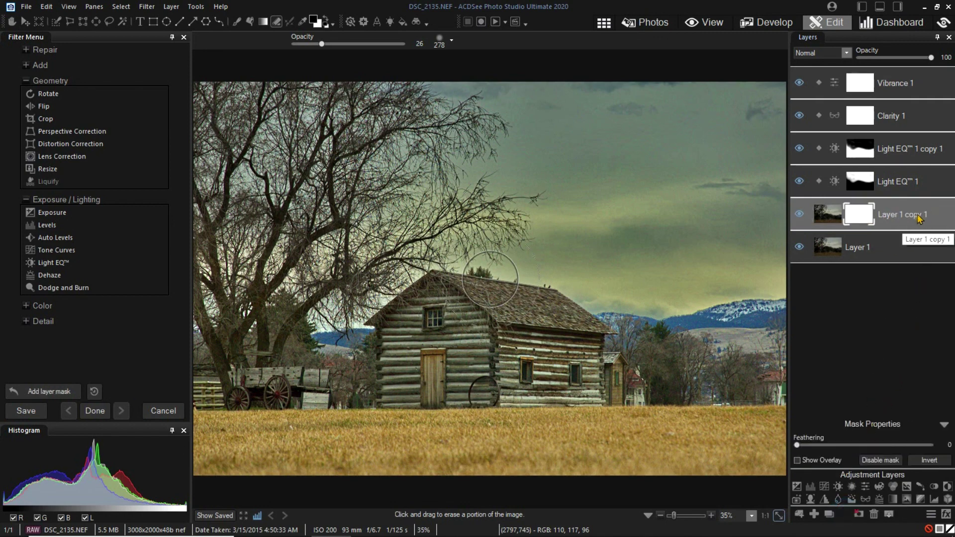
click(863, 180)
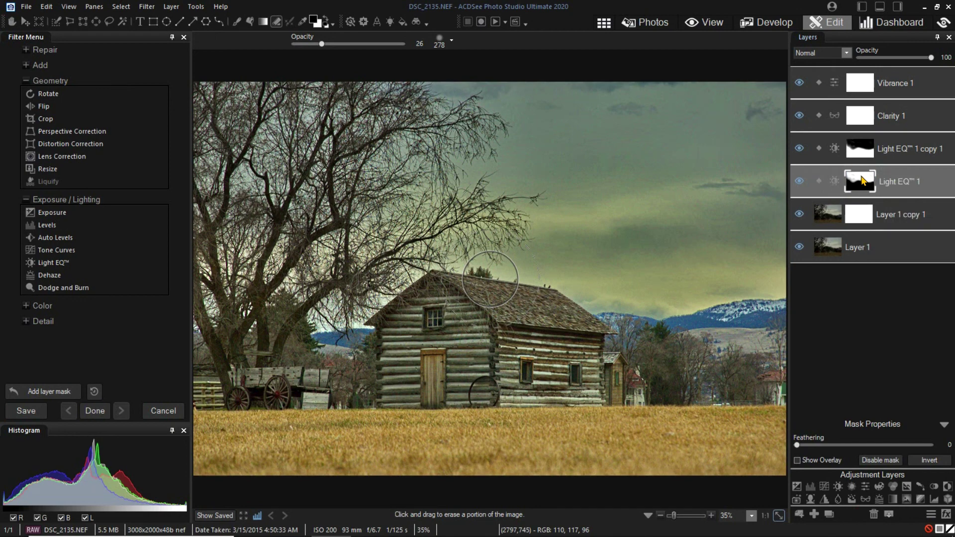
right_click(863, 181)
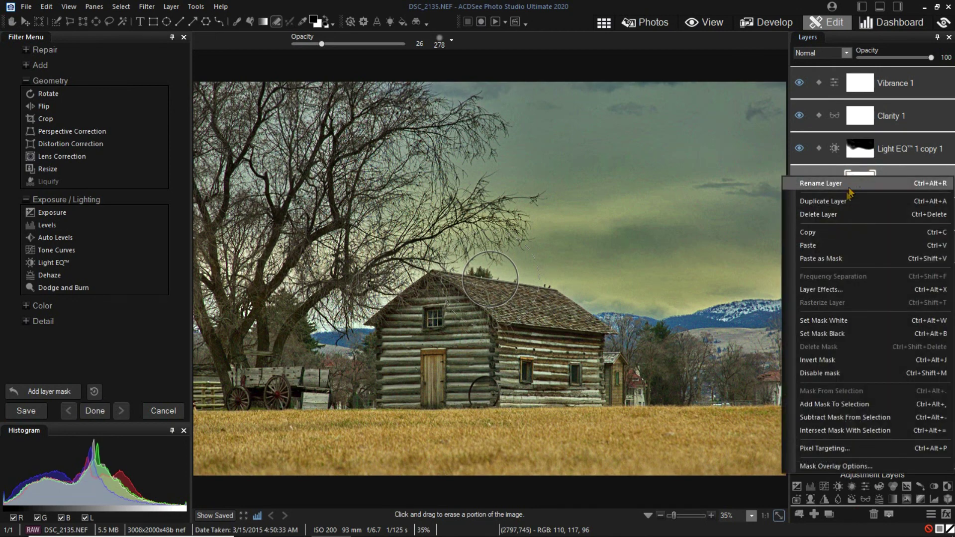
click(880, 230)
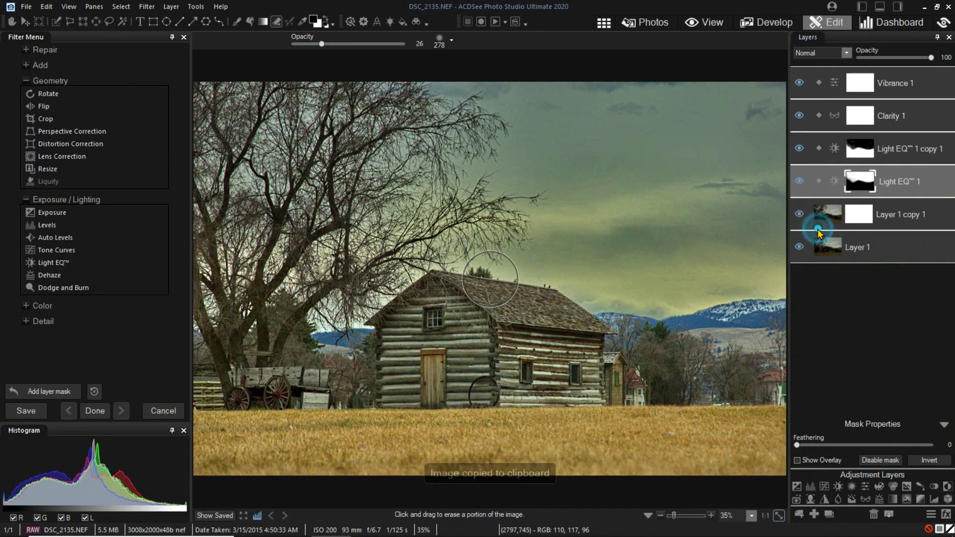
- Paste the copied mask onto Layer 1 copy 1 and set its blend mode to Overlay
click(866, 219)
right_click(866, 218)
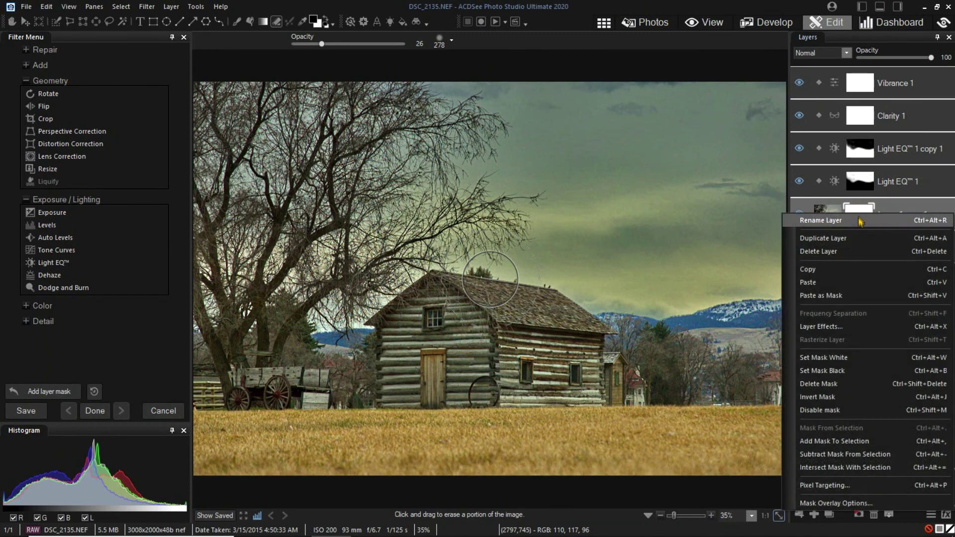
click(822, 296)
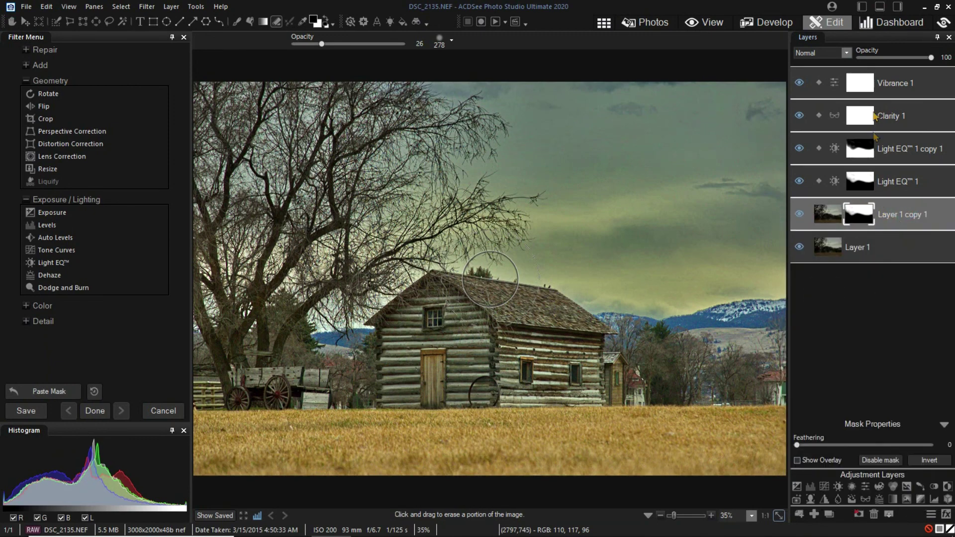
click(847, 53)
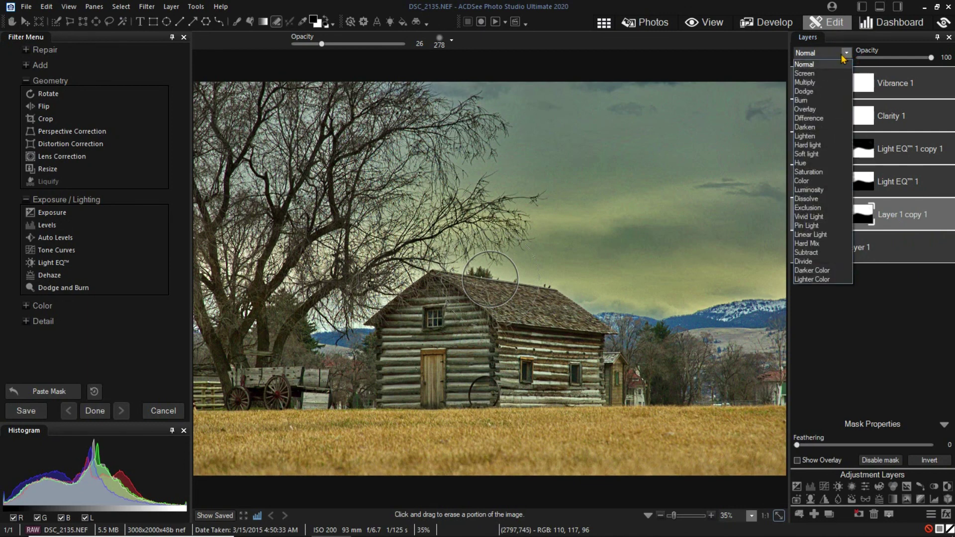
click(810, 110)
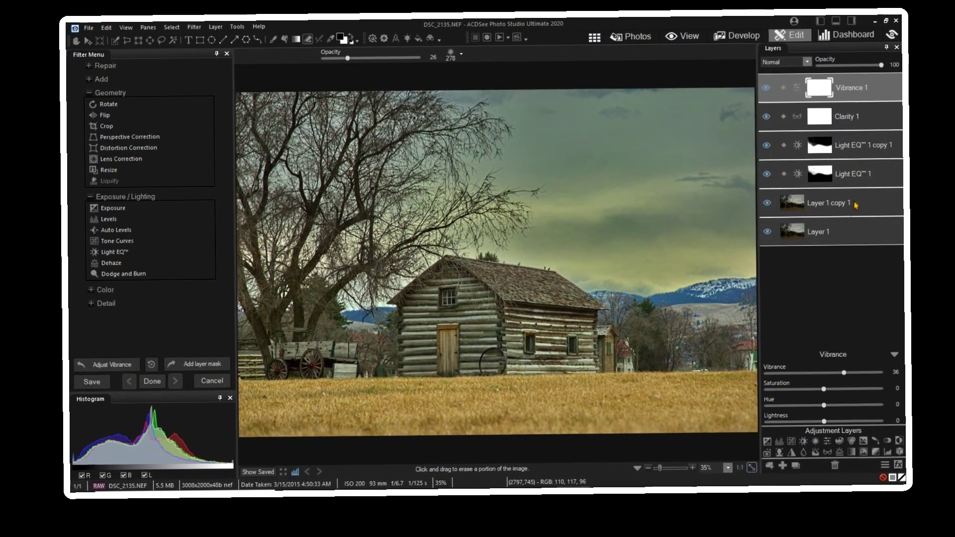
click(825, 206)
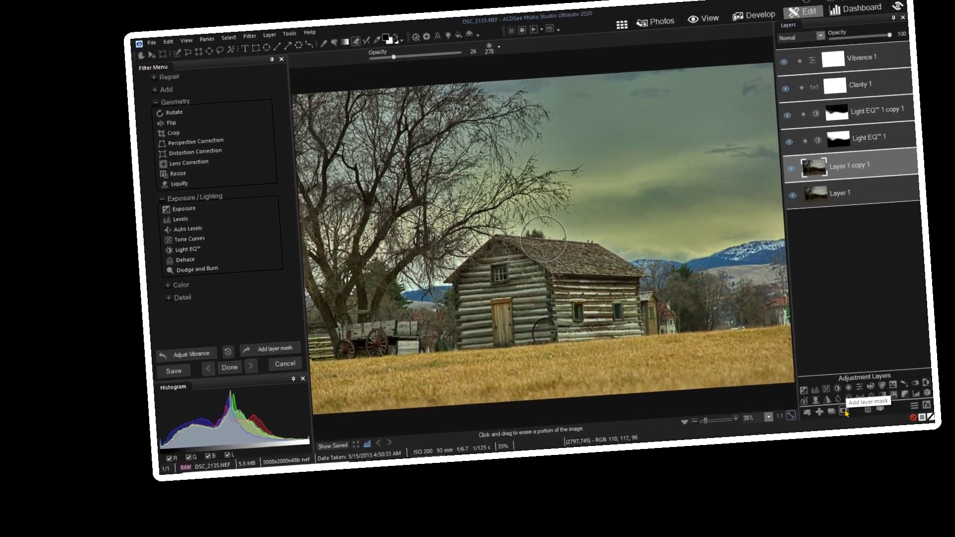
click(825, 439)
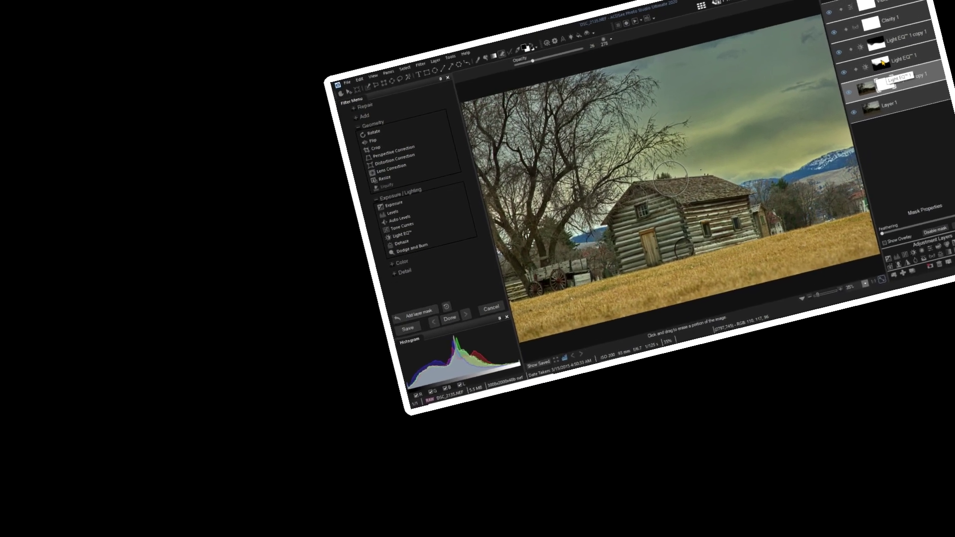
right_click(876, 72)
click(881, 74)
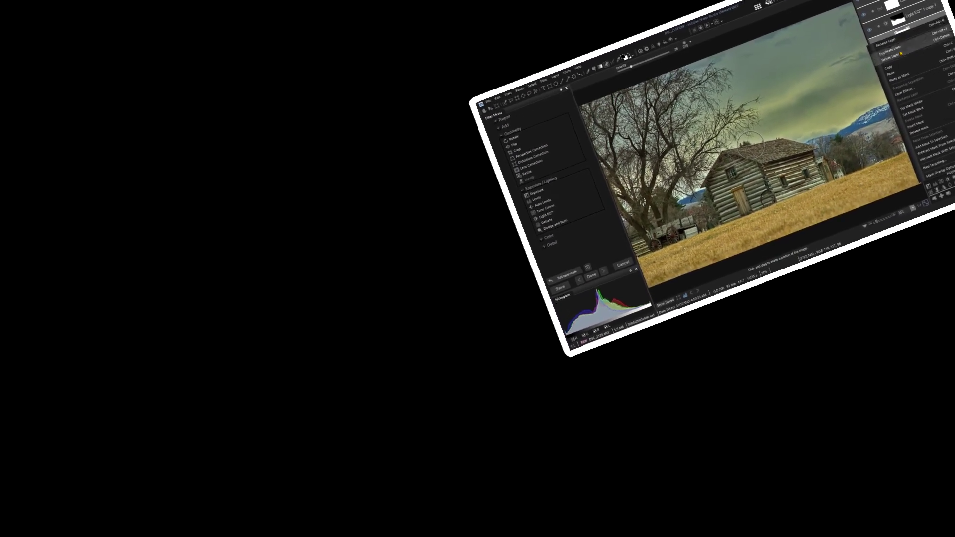